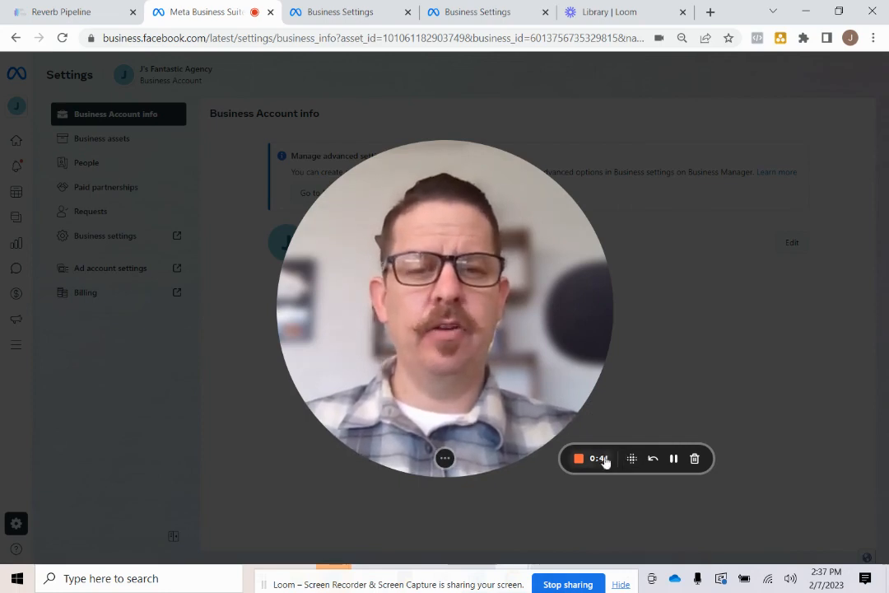
pyautogui.moveTo(444, 458)
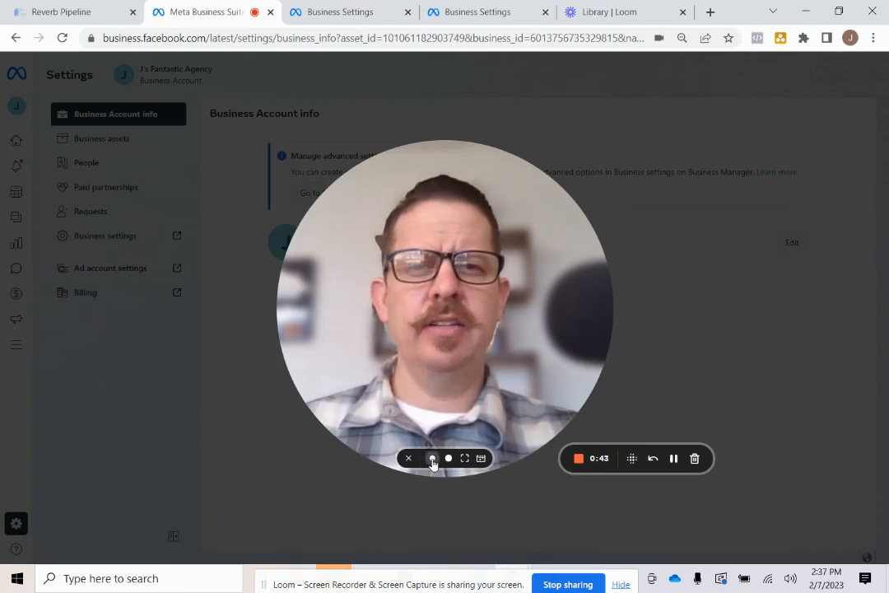
pyautogui.click(430, 459)
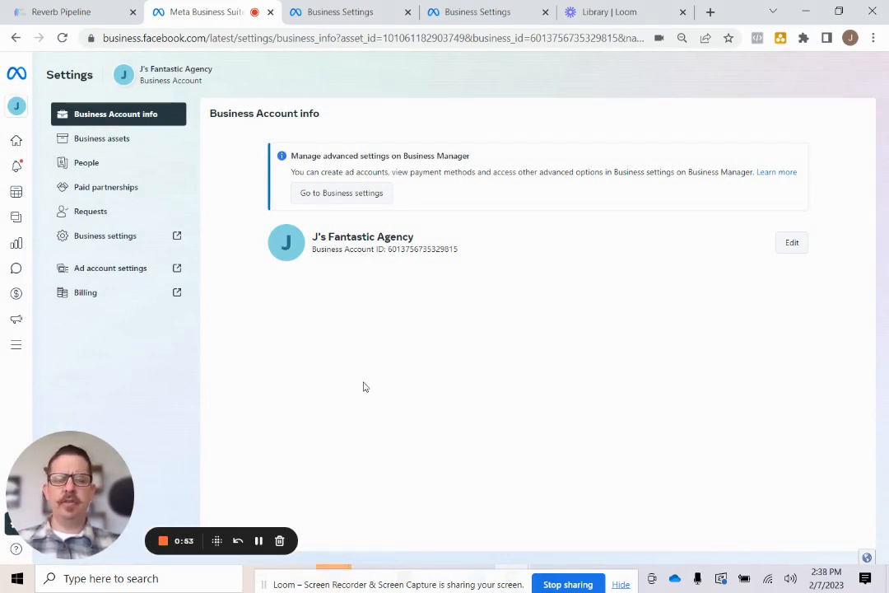
pyautogui.moveTo(8, 122)
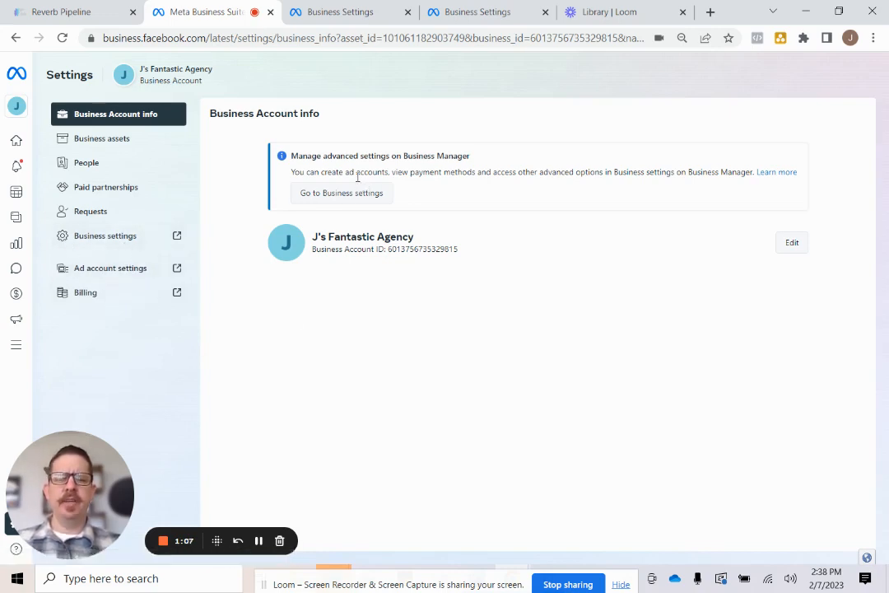
pyautogui.click(258, 540)
pyautogui.click(258, 540)
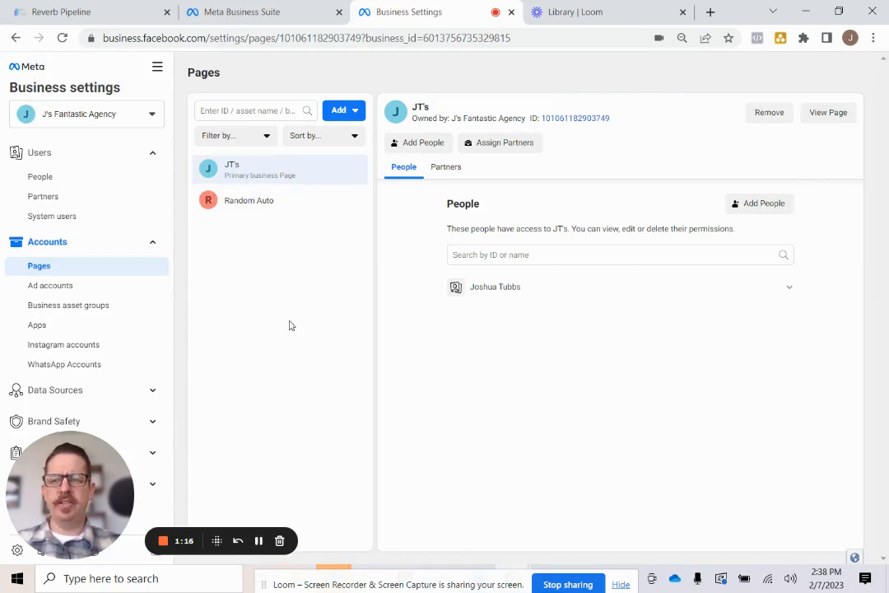
pyautogui.moveTo(68, 460); pyautogui.dragTo(764, 486)
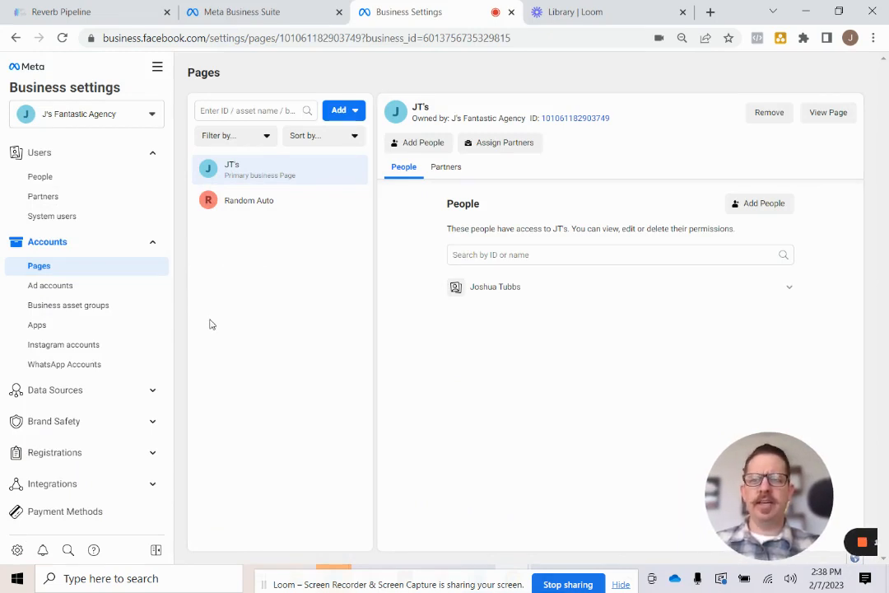
pyautogui.click(159, 72)
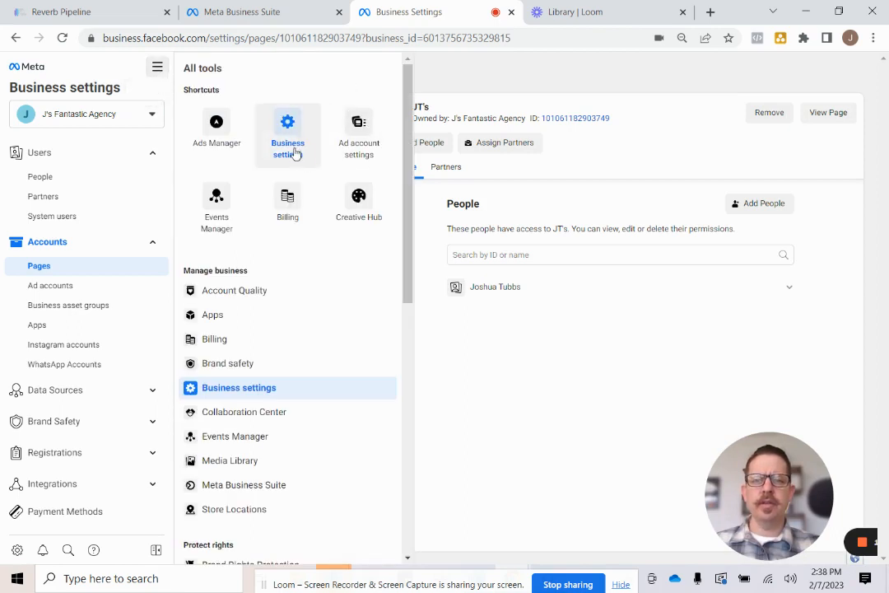
pyautogui.click(486, 370)
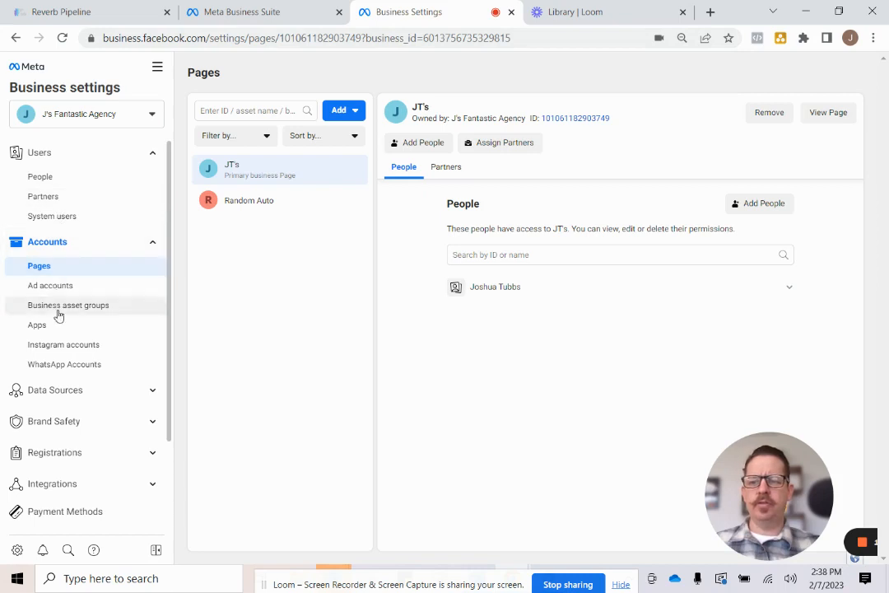
# Add a new pixel named "Todays Fantastic Pixel 2023" to the business's data sources, without a website URL
pyautogui.click(66, 396)
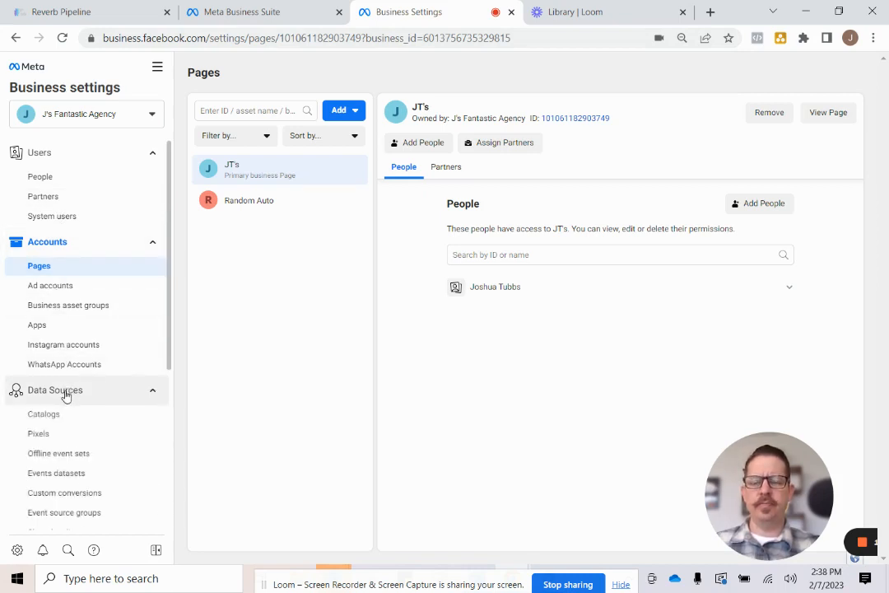
pyautogui.click(50, 437)
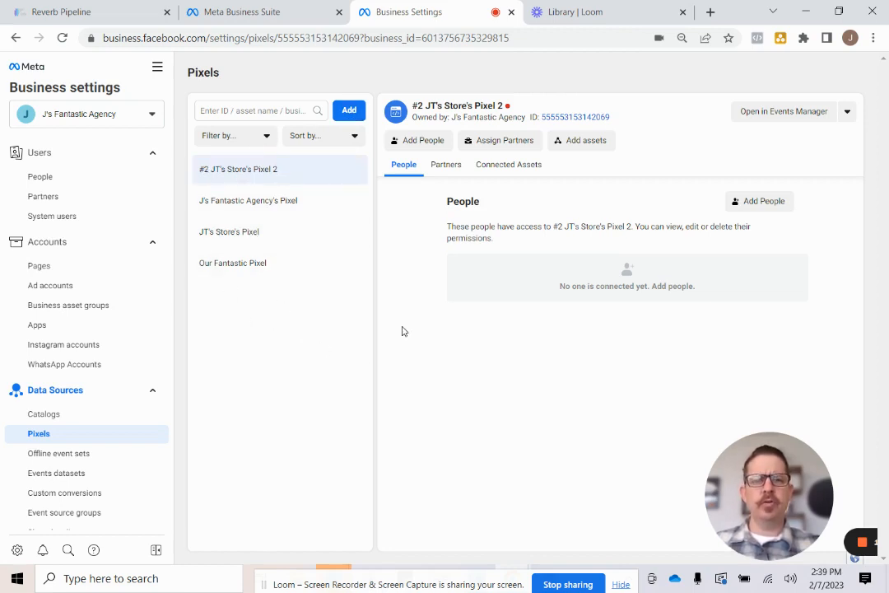
pyautogui.click(347, 113)
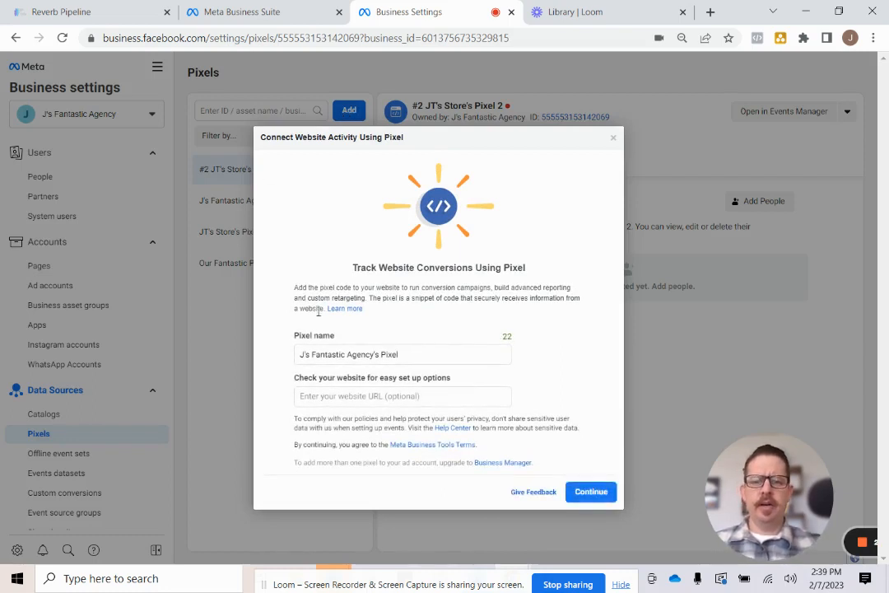
pyautogui.tripleClick(340, 359)
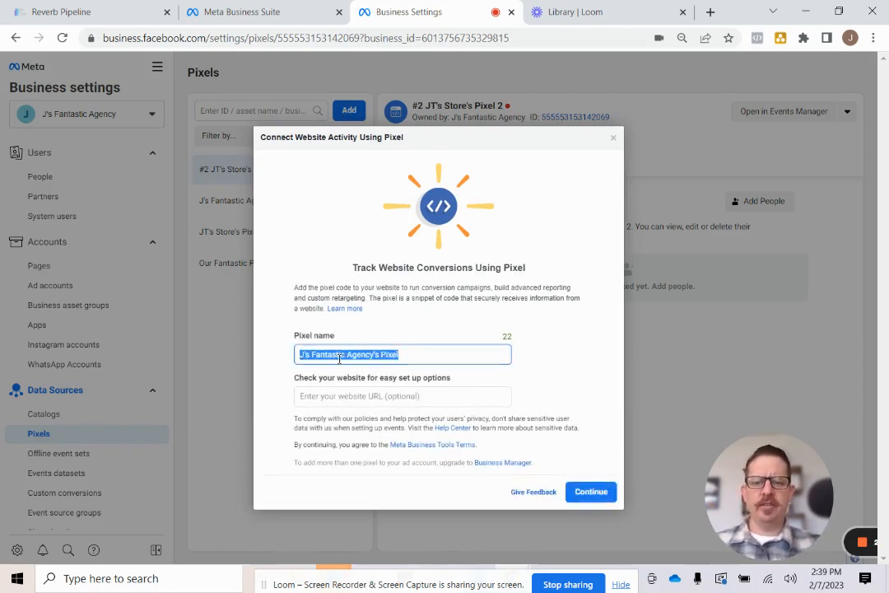
pyautogui.write('Today')
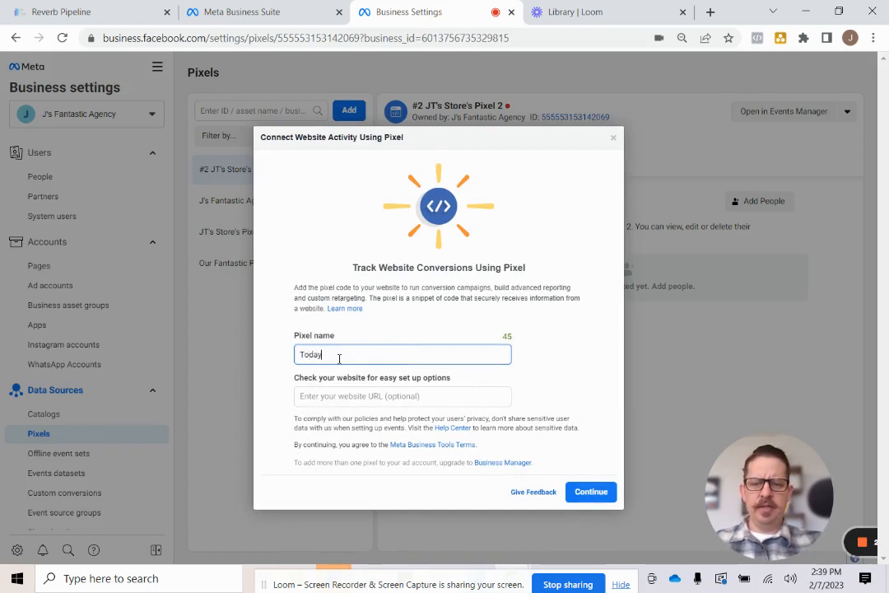
pyautogui.write('s Fantastic Pixel 2023')
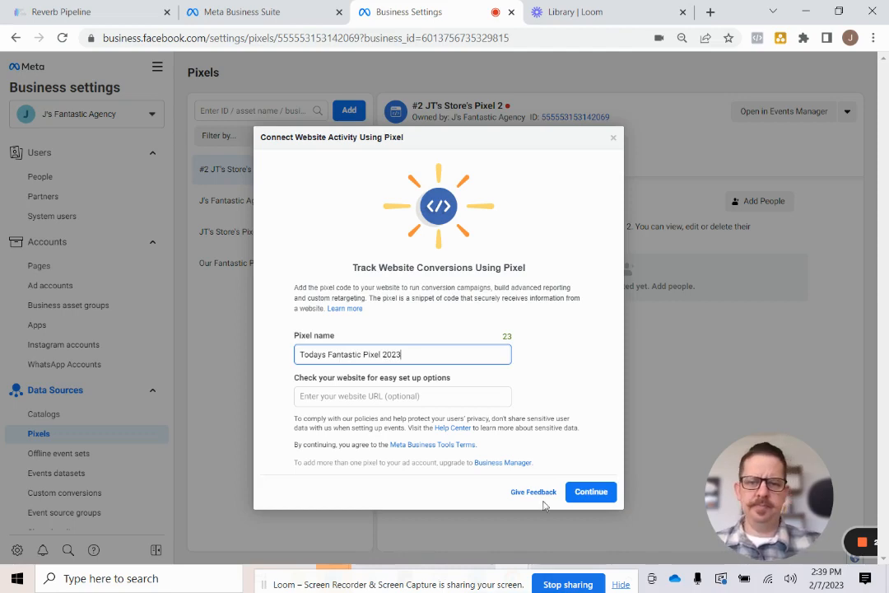
pyautogui.click(589, 491)
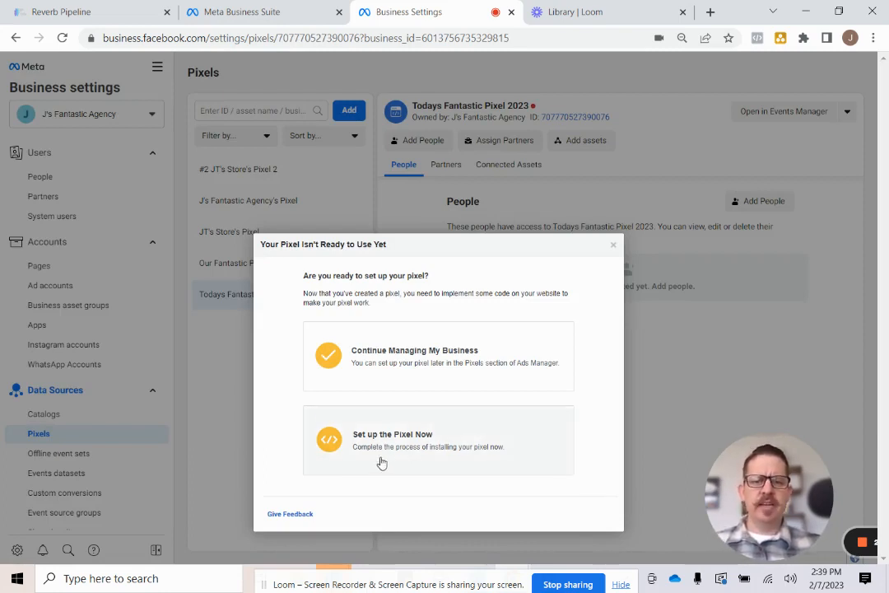
# Set up the new pixel by manual installation and copy its base code to the clipboard
pyautogui.click(395, 434)
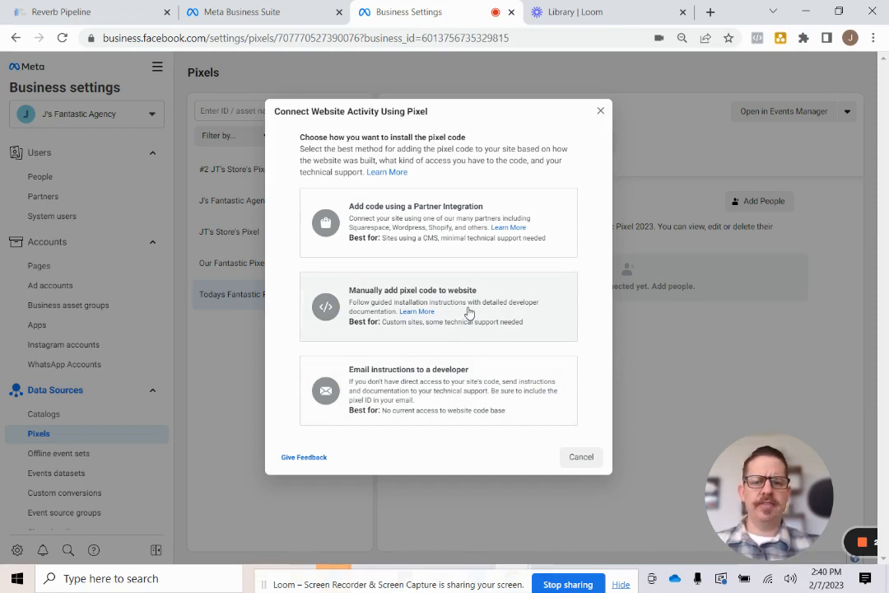
pyautogui.click(469, 313)
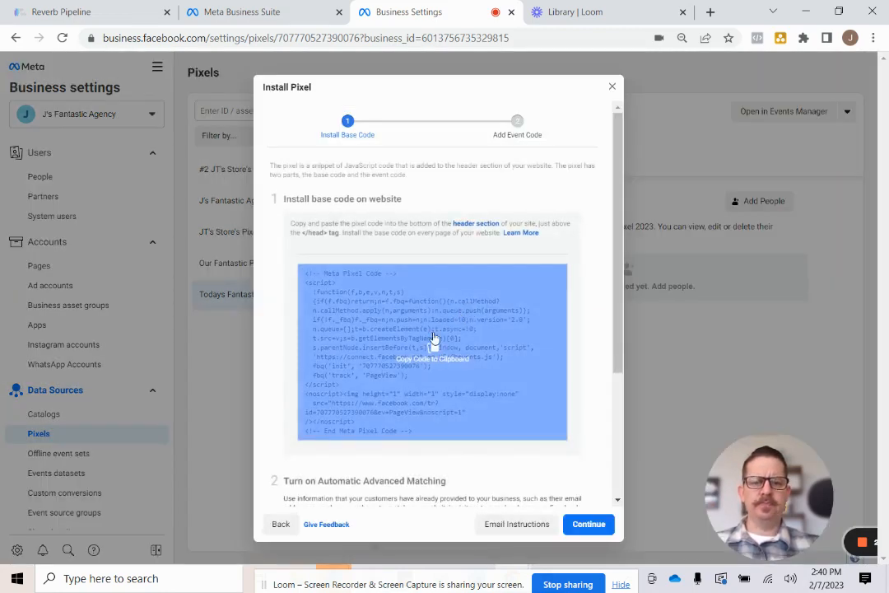
pyautogui.click(431, 347)
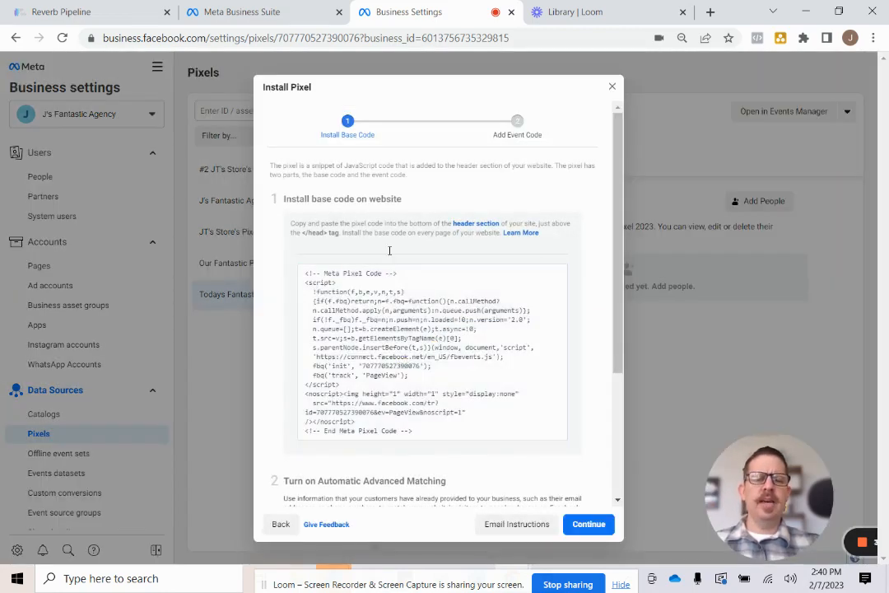
pyautogui.click(438, 359)
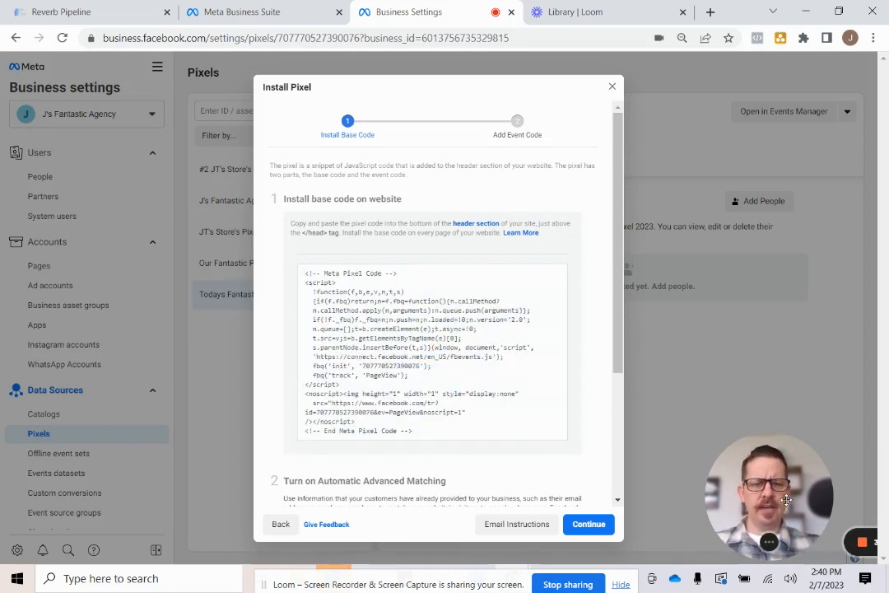
pyautogui.moveTo(786, 500); pyautogui.dragTo(656, 498)
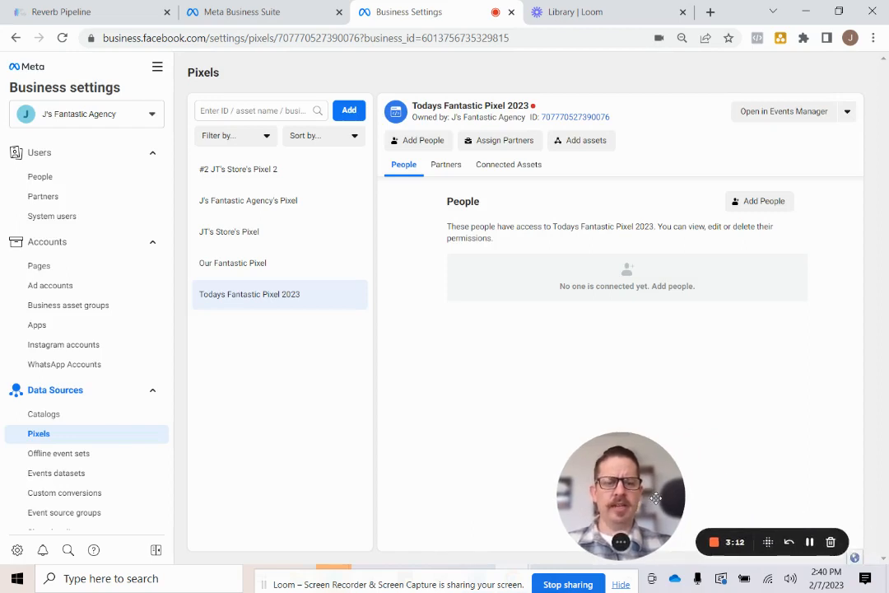
pyautogui.click(809, 541)
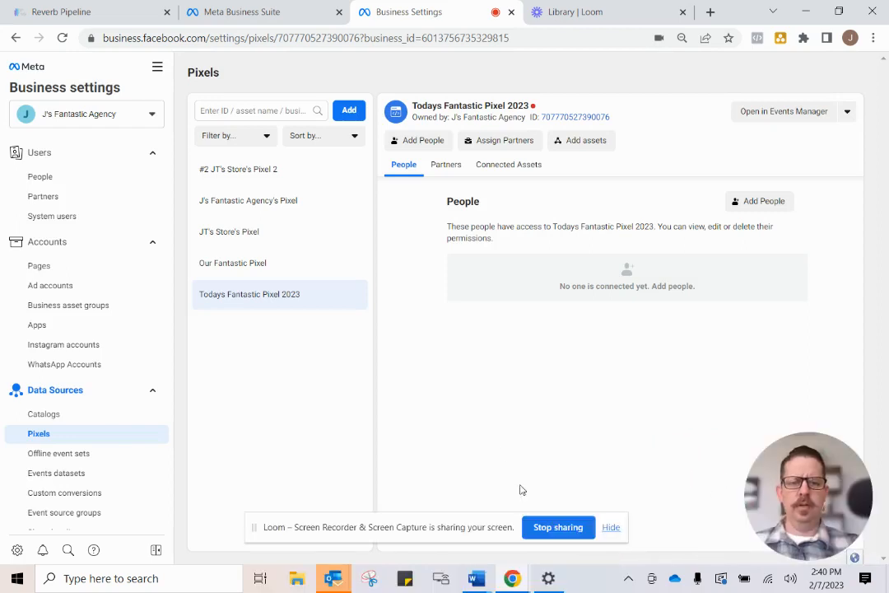
pyautogui.moveTo(806, 504)
pyautogui.mouseDown()
pyautogui.moveTo(700, 494)
pyautogui.moveTo(809, 500)
pyautogui.mouseUp()
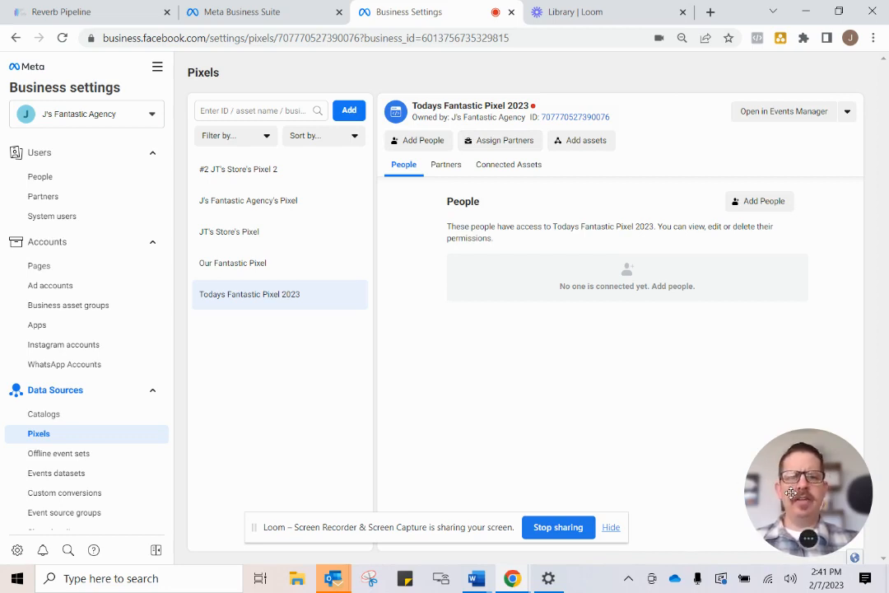
pyautogui.moveTo(777, 500); pyautogui.dragTo(689, 494)
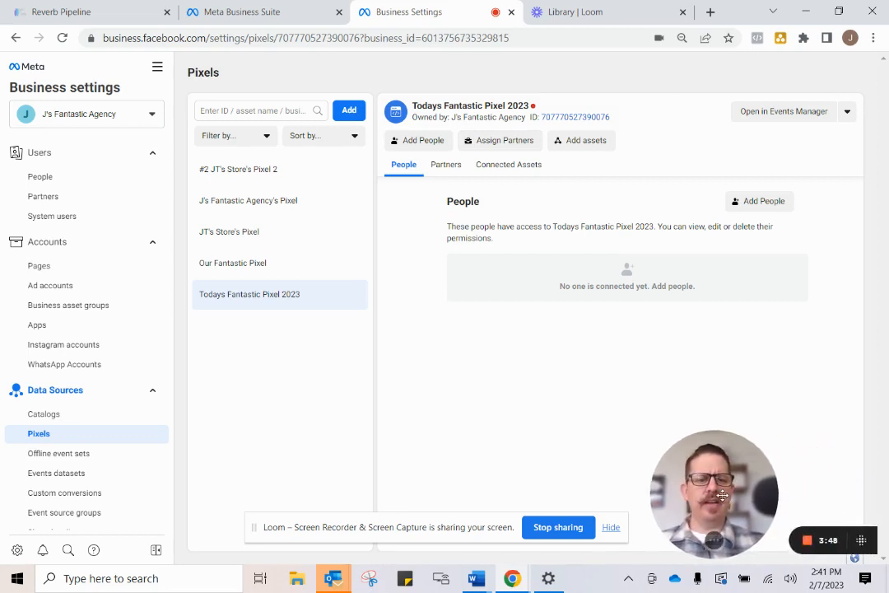
pyautogui.moveTo(755, 500); pyautogui.dragTo(675, 501)
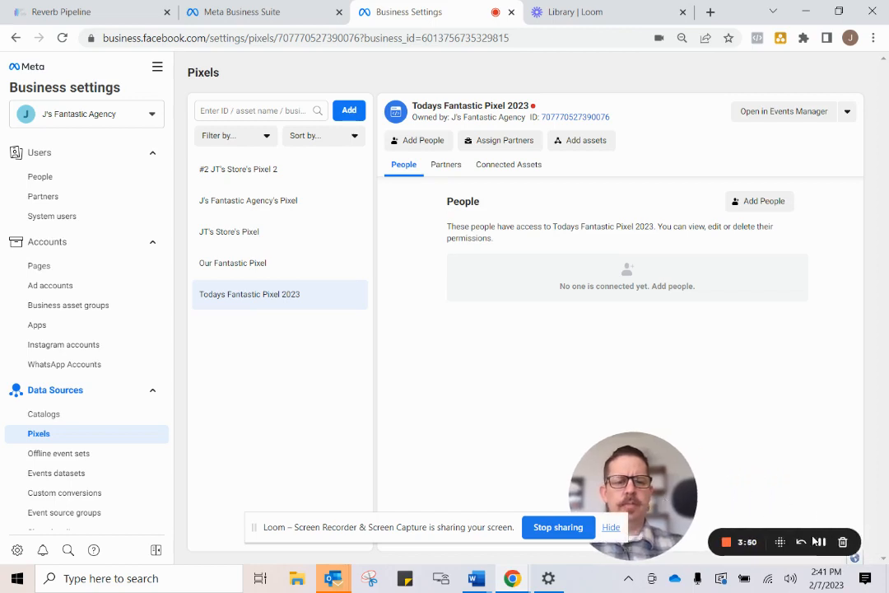
pyautogui.click(821, 543)
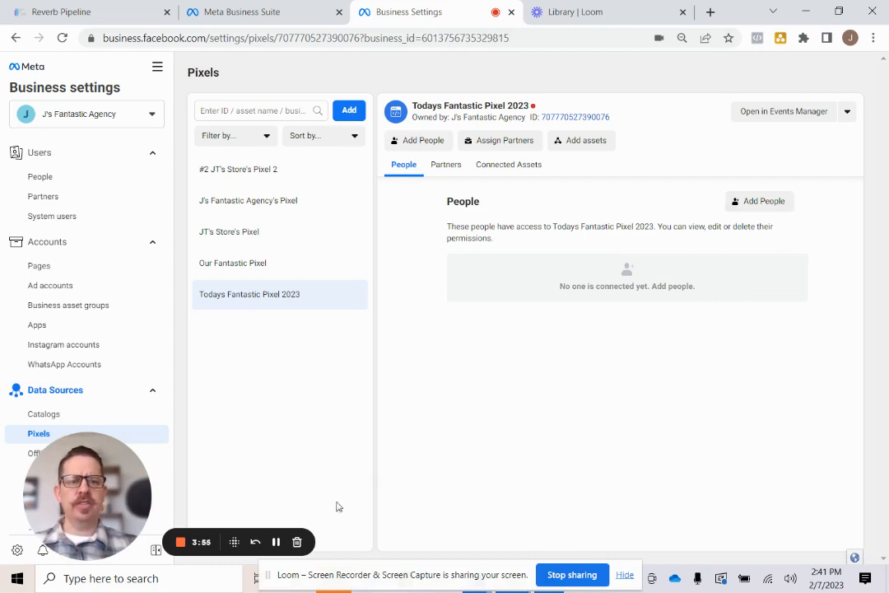
pyautogui.click(276, 541)
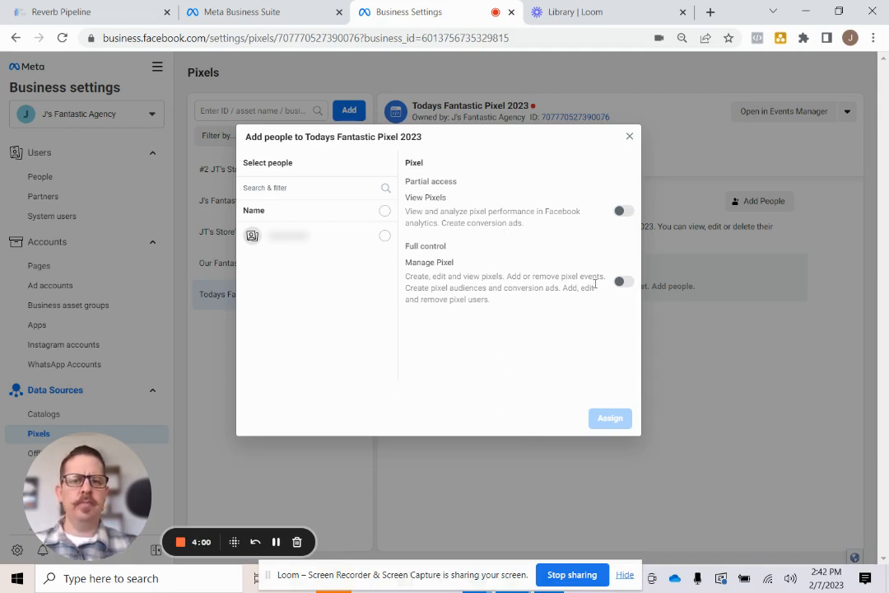
# Assign the listed person to Todays Fantastic Pixel 2023 with full control (Manage Pixel)
pyautogui.click(624, 281)
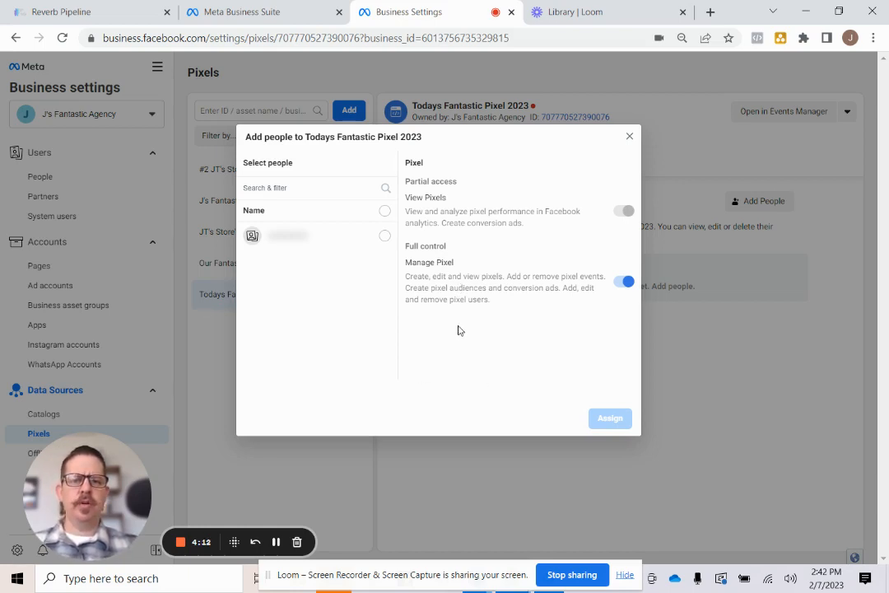
pyautogui.click(386, 239)
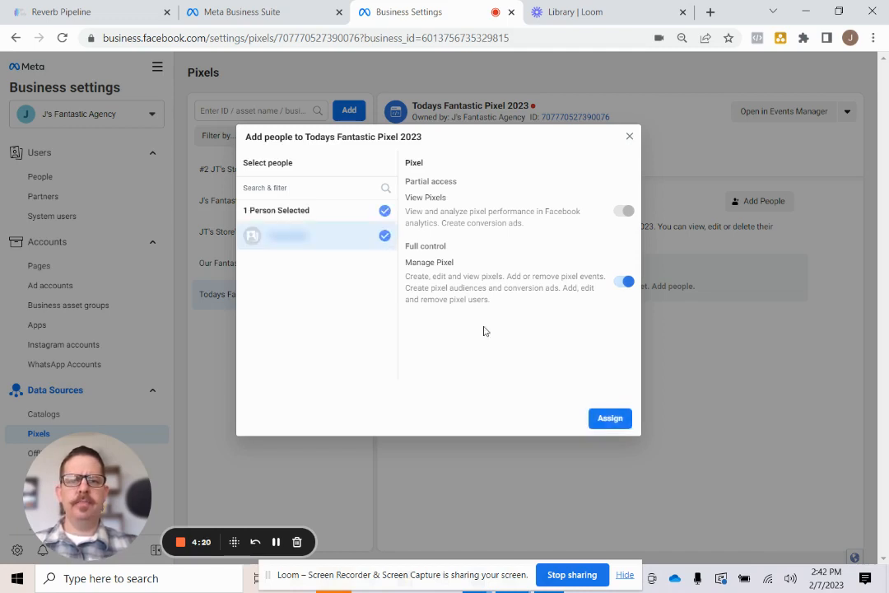
pyautogui.click(614, 419)
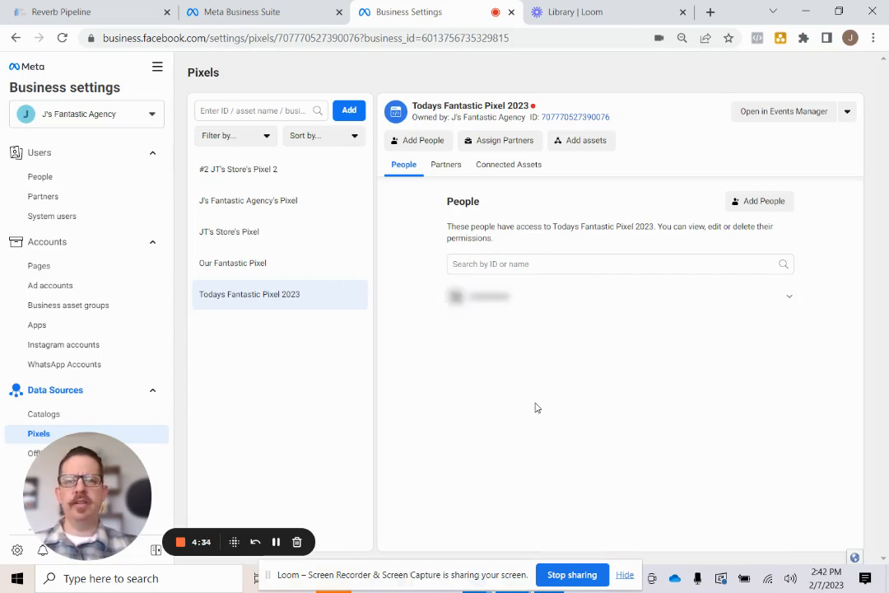
pyautogui.click(276, 542)
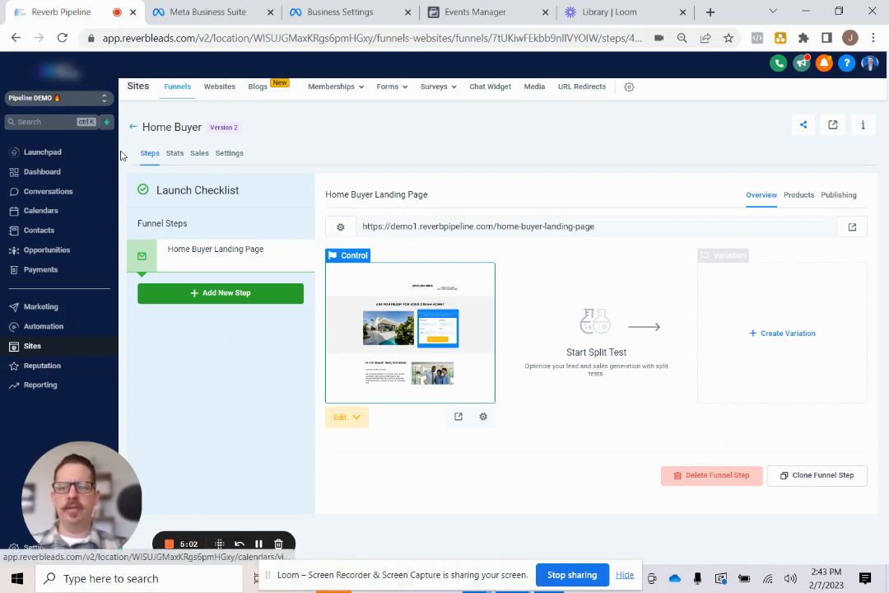
pyautogui.click(258, 545)
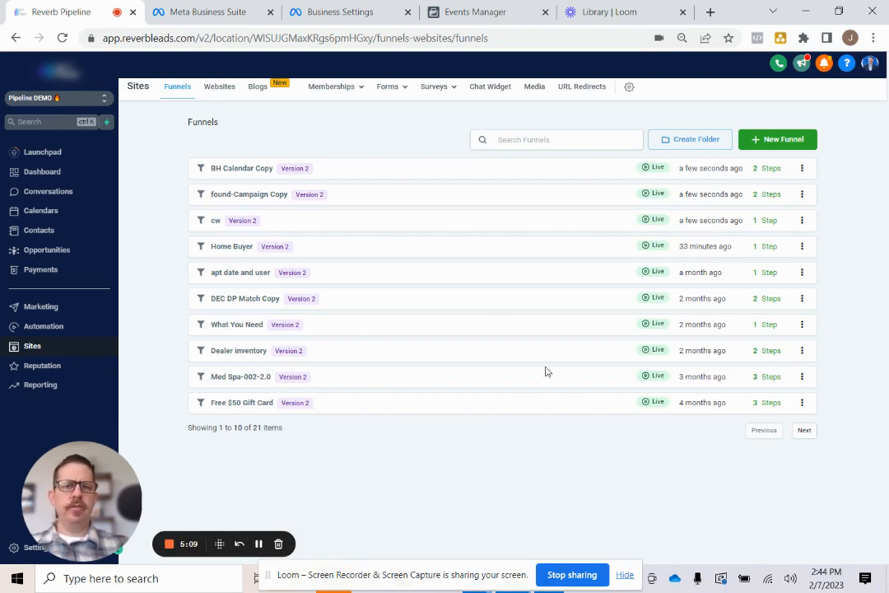
# Create a new funnel from the Marketing Services Leads template in the Marketing Agency category, accepting the image-rights agreement
pyautogui.click(779, 143)
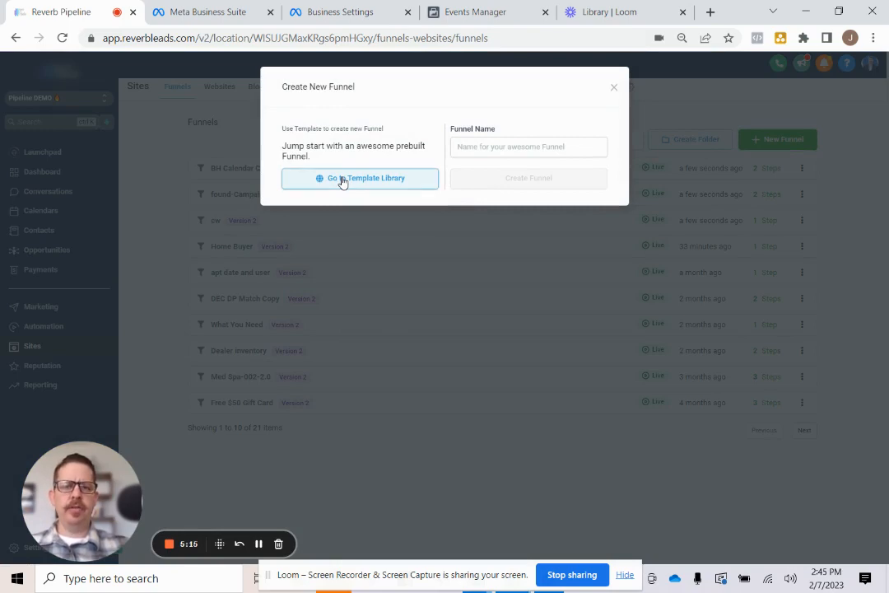
pyautogui.click(343, 179)
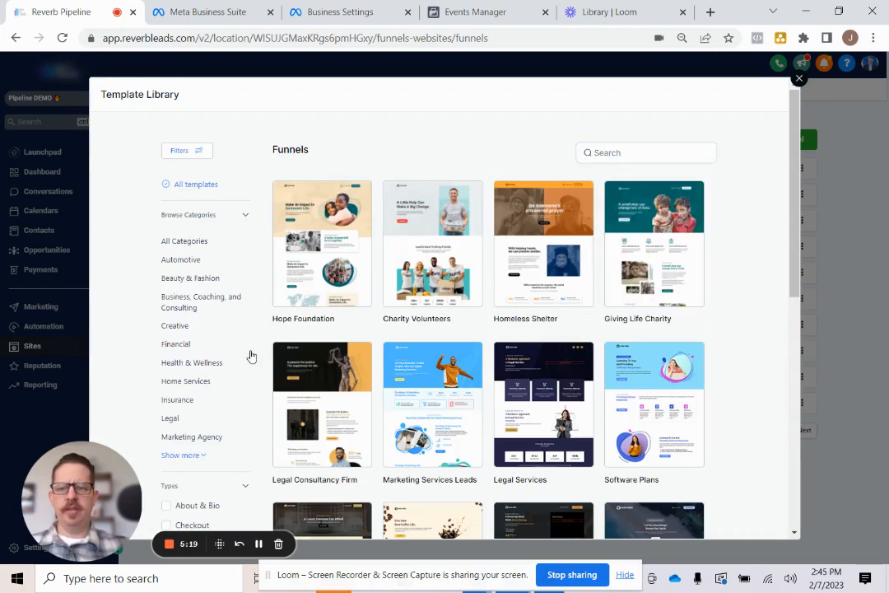
pyautogui.scroll(-1, 250, 358)
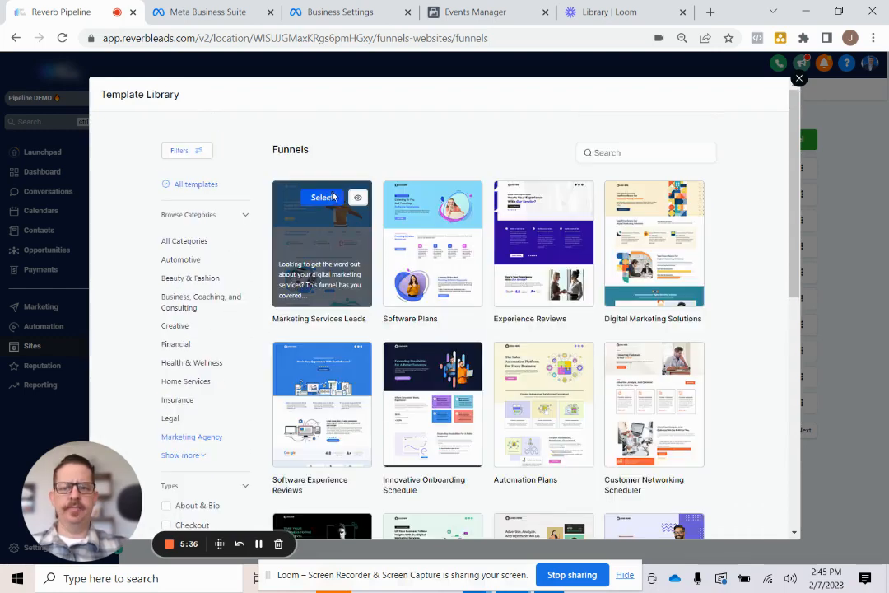
pyautogui.click(322, 247)
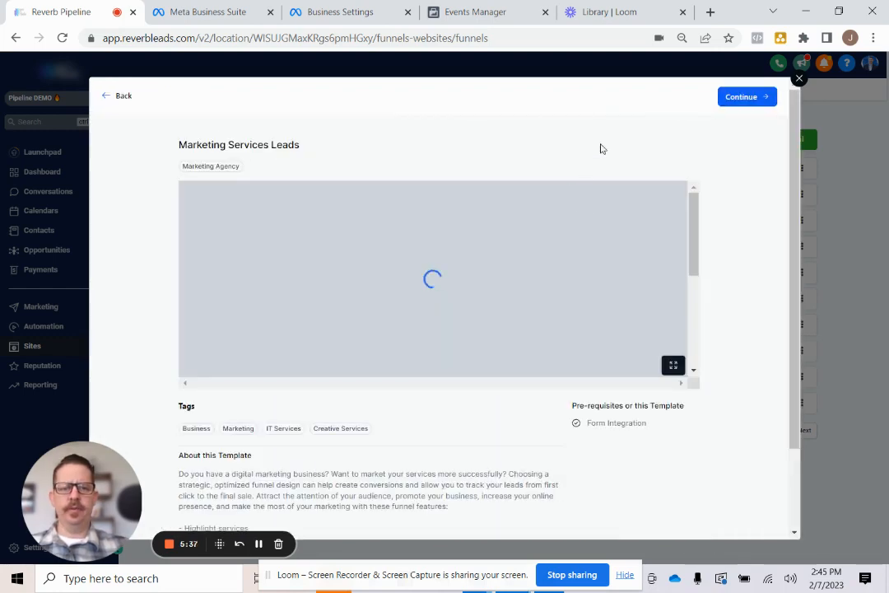
pyautogui.click(747, 100)
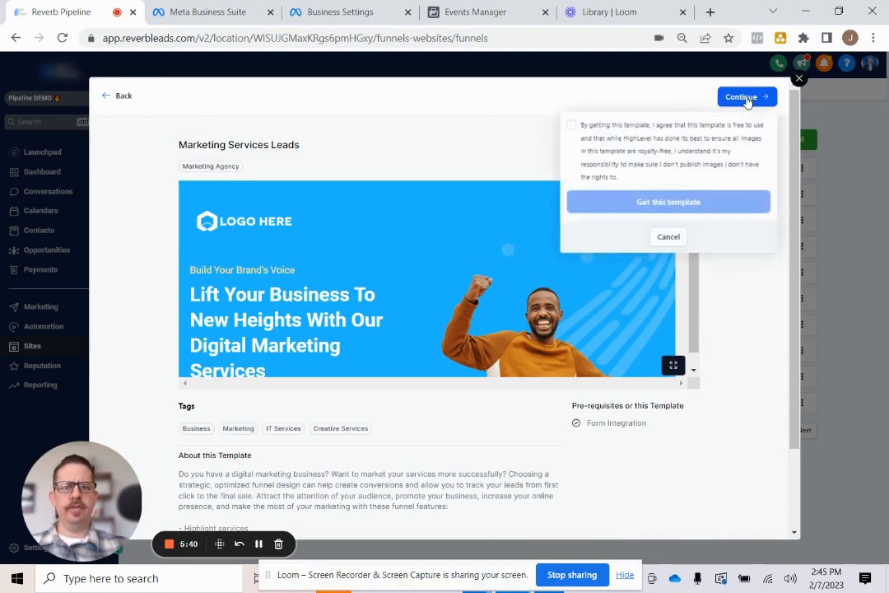
pyautogui.click(591, 150)
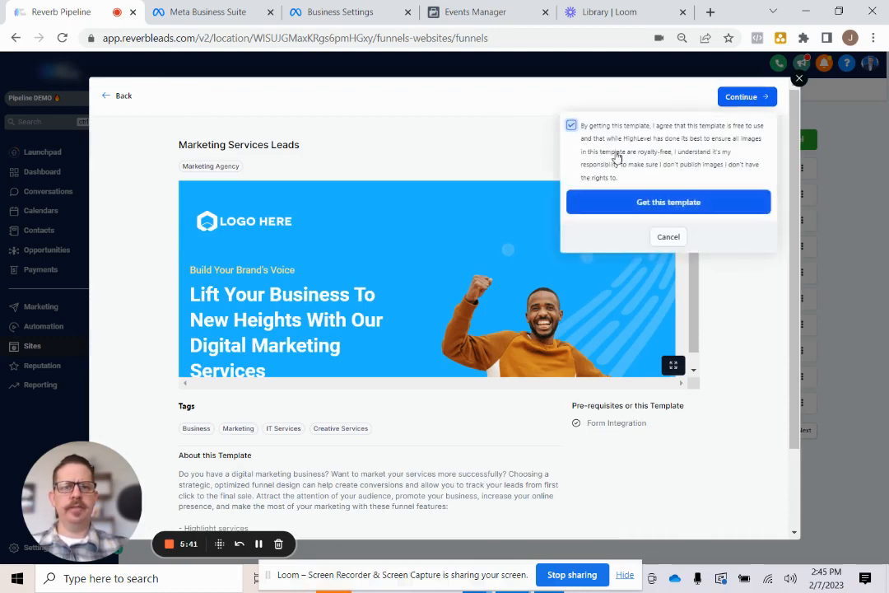
pyautogui.click(653, 203)
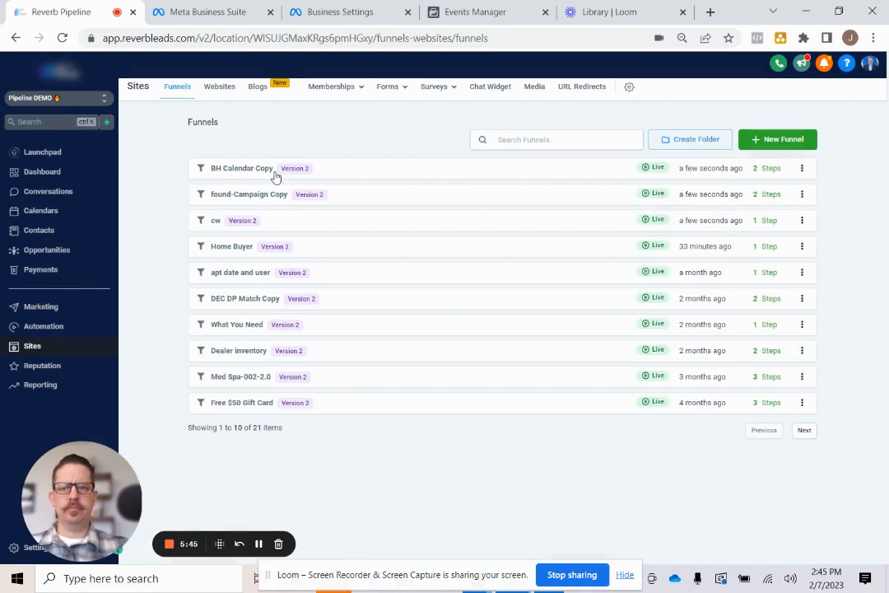
# Refresh the funnel list and paste the copied Meta pixel base code into the Marketing Services Leads funnel's head tracking code
pyautogui.click(221, 88)
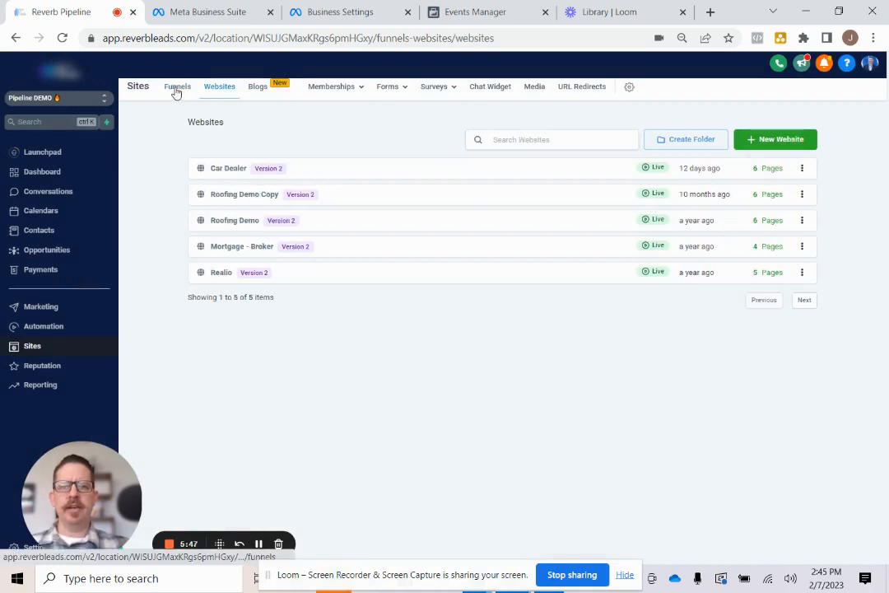
pyautogui.click(178, 88)
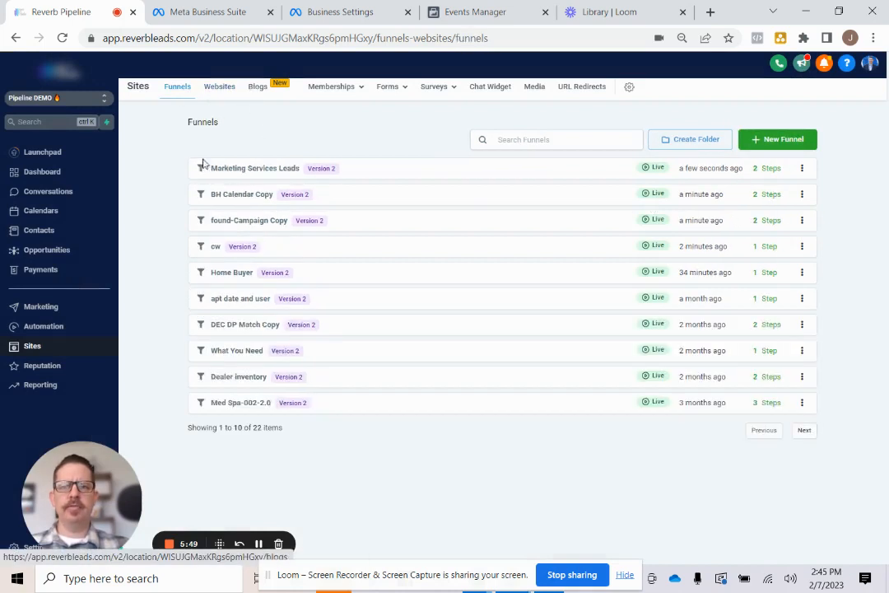
pyautogui.click(267, 169)
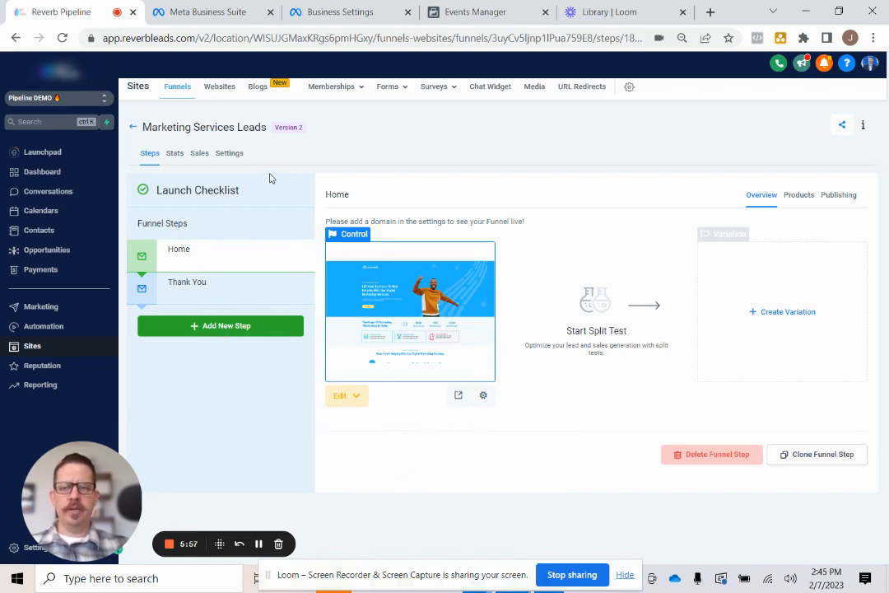
pyautogui.click(232, 156)
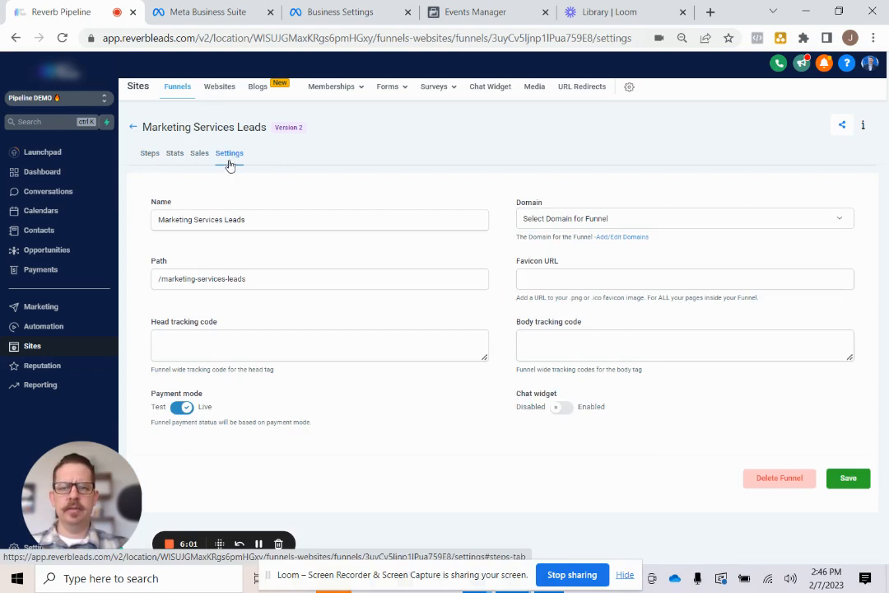
pyautogui.click(217, 349)
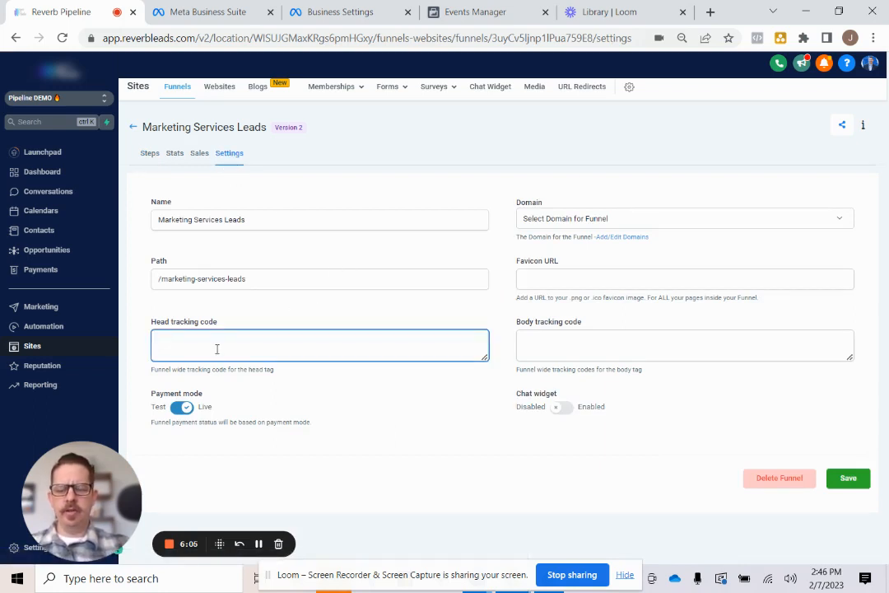
pyautogui.hotkey('ctrl', 'v')
pyautogui.scroll(10, 218, 349)
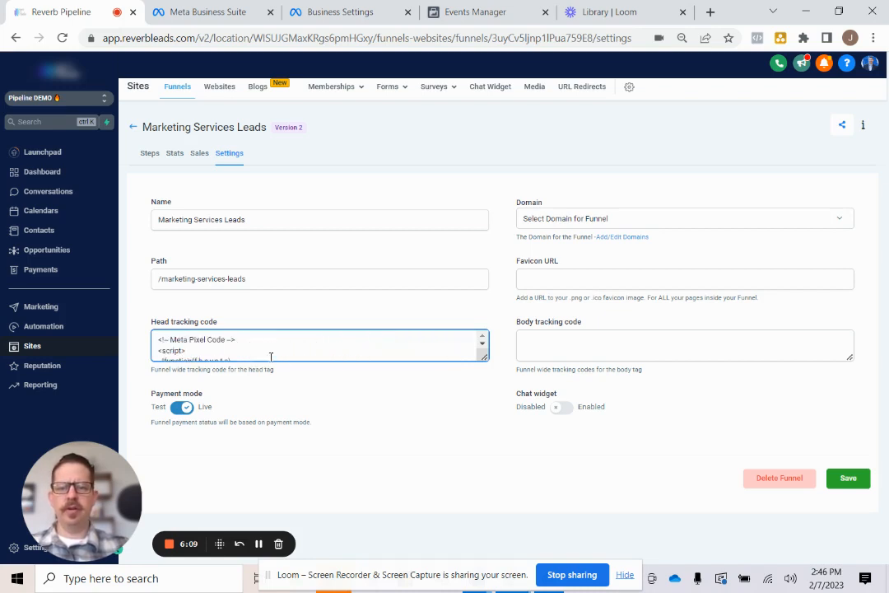
# Extend the head tracking code's opening comment to "Meta Pixel Code- Fantastic Pixel #1" and save the funnel settings
pyautogui.moveTo(485, 356); pyautogui.dragTo(512, 544)
pyautogui.scroll(-1, 369, 467)
pyautogui.scroll(1, 369, 467)
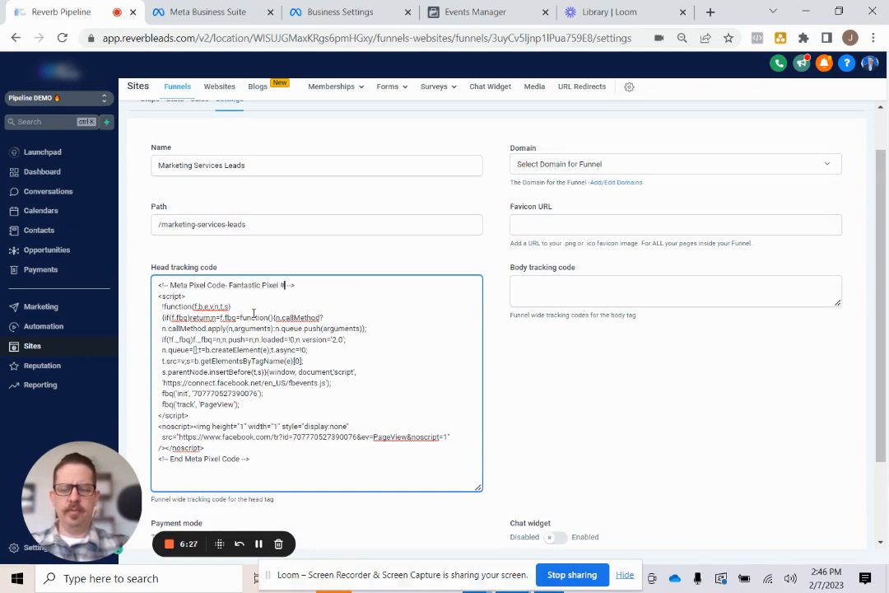
pyautogui.write('1')
pyautogui.scroll(-2, 472, 403)
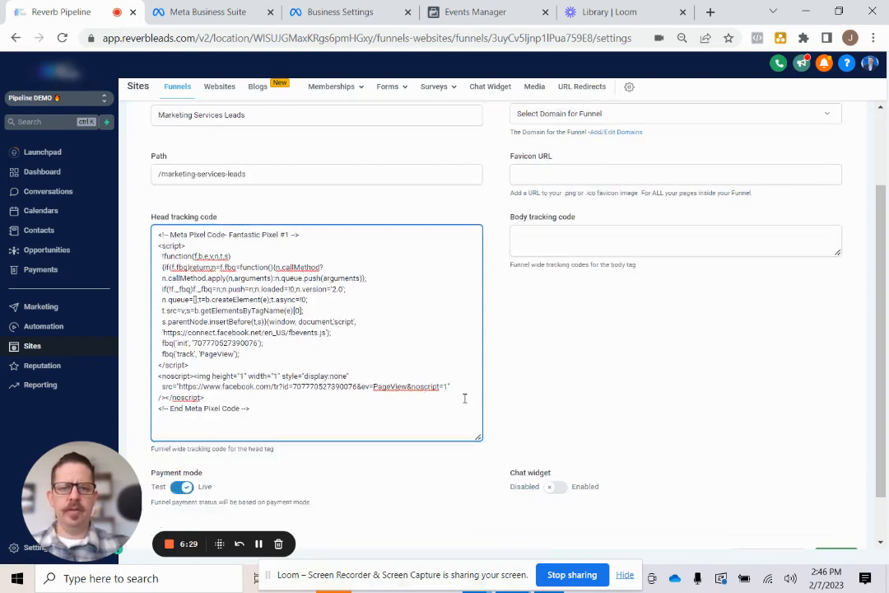
pyautogui.scroll(3, 651, 365)
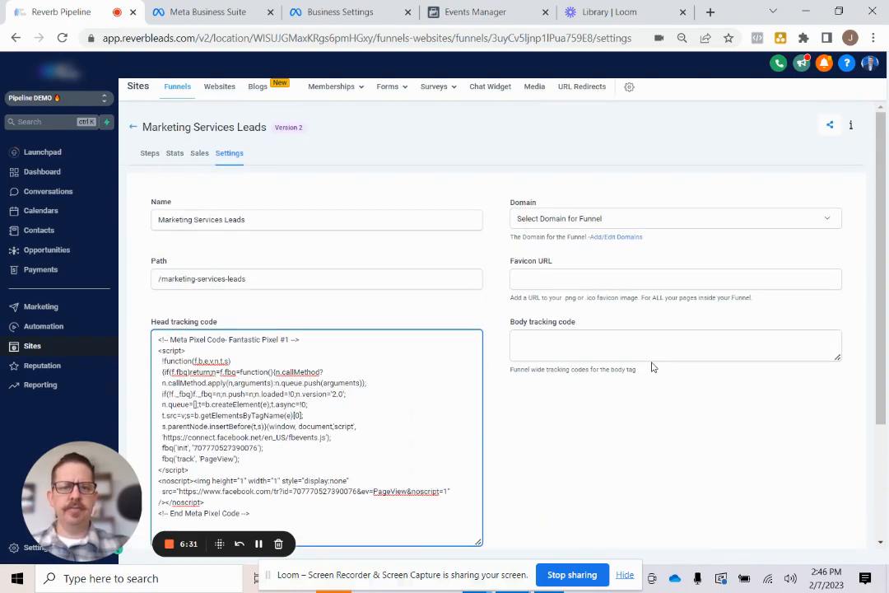
pyautogui.scroll(-4, 671, 369)
pyautogui.click(828, 501)
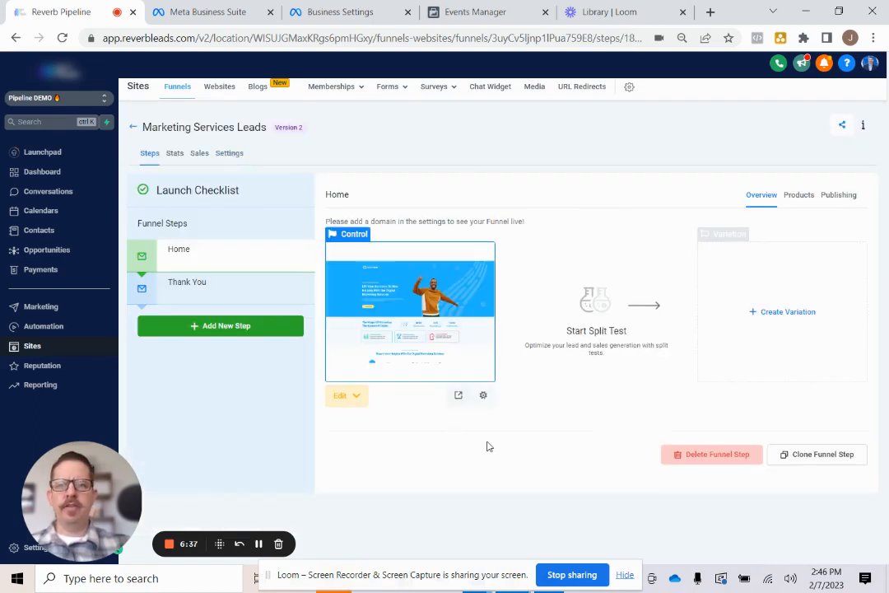
# Preview the funnel's Home page to check it for the pixel, and return to the funnel steps
pyautogui.click(458, 401)
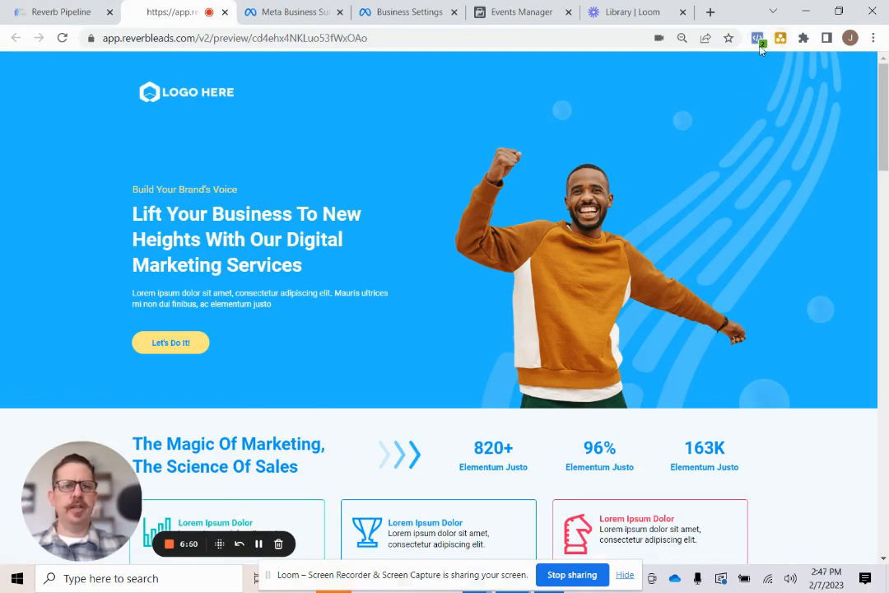
pyautogui.click(45, 10)
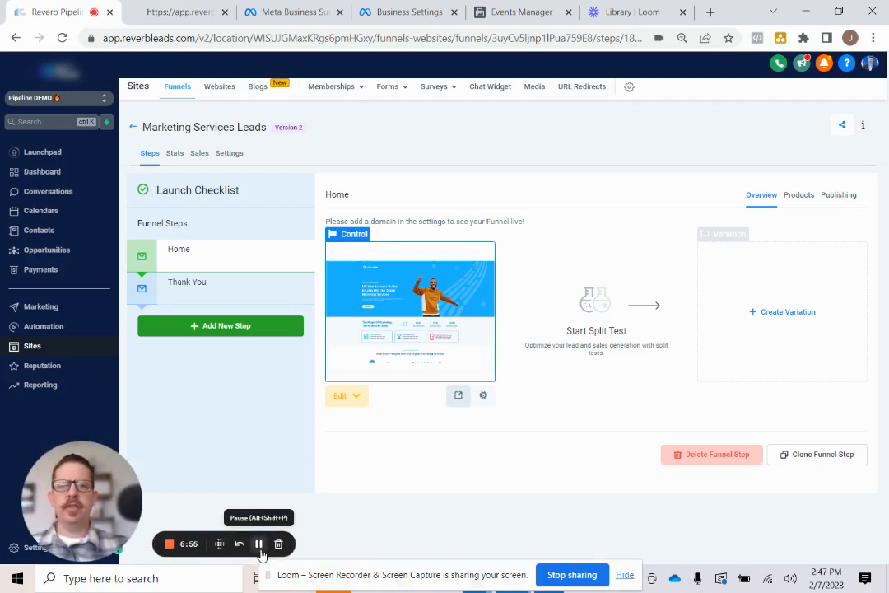
pyautogui.click(258, 545)
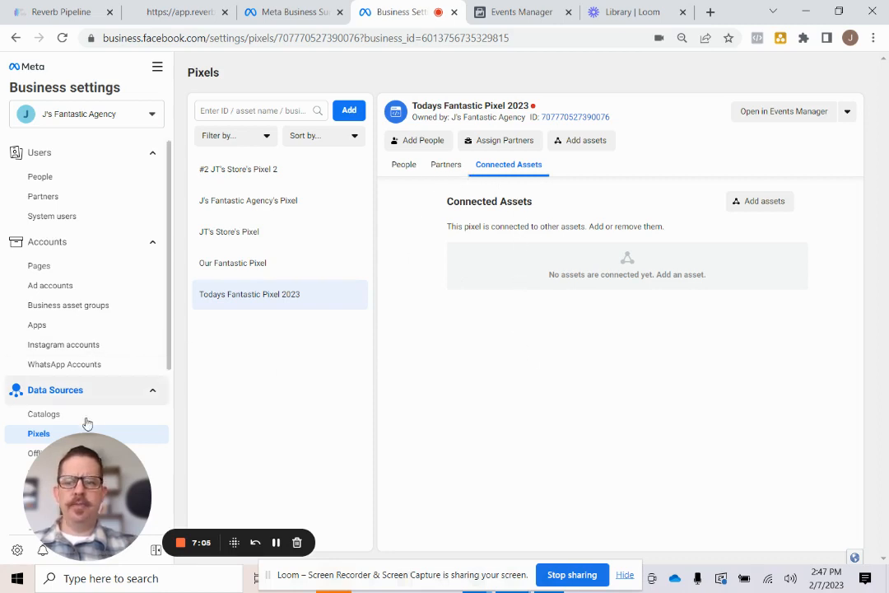
pyautogui.moveTo(94, 483); pyautogui.dragTo(230, 483)
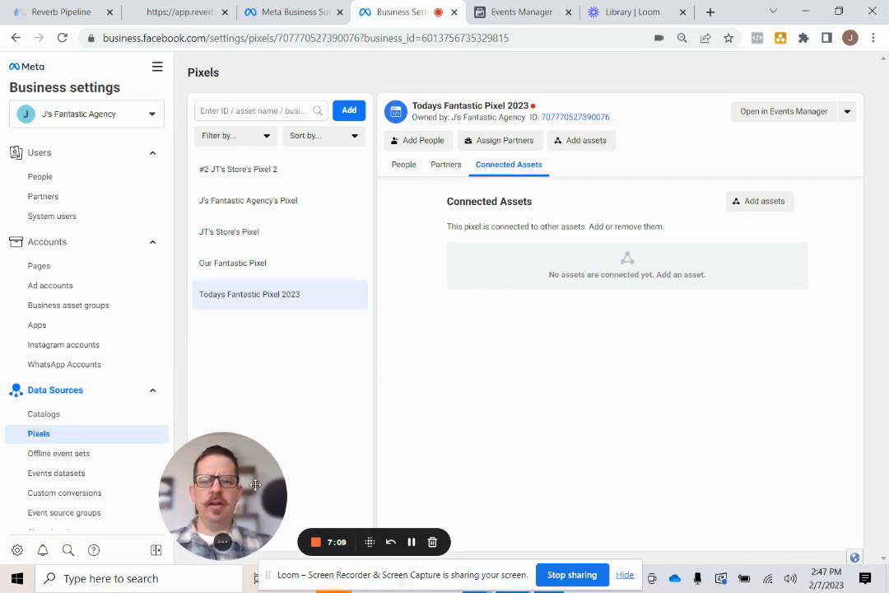
pyautogui.moveTo(255, 484); pyautogui.dragTo(107, 485)
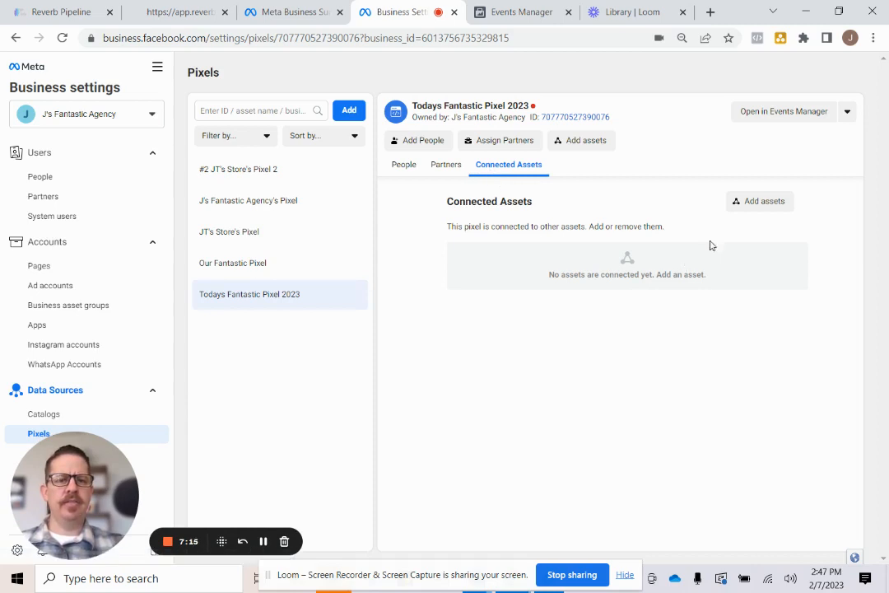
# Connect the ad account JAY TEES AD ACT to Todays Fantastic Pixel 2023 as an asset
pyautogui.click(745, 202)
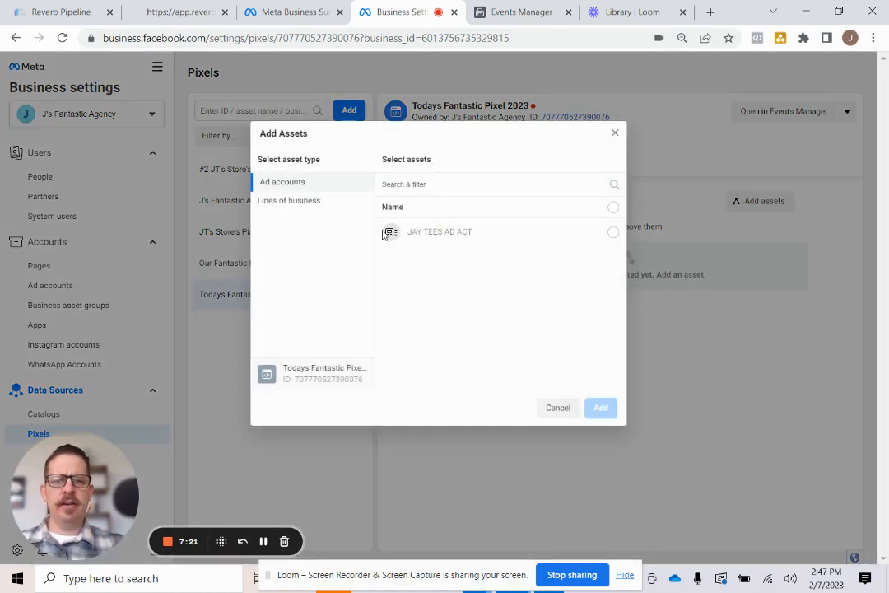
pyautogui.click(614, 234)
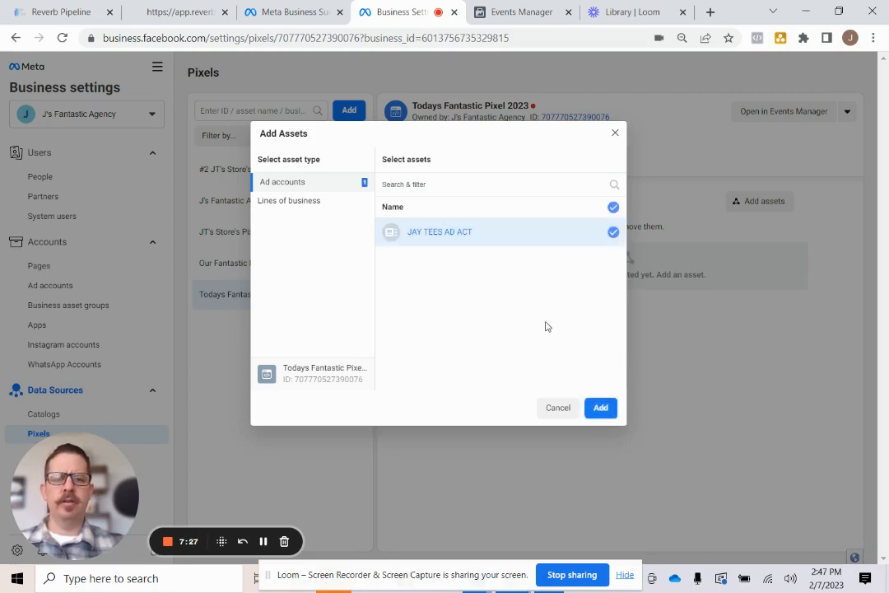
pyautogui.click(601, 408)
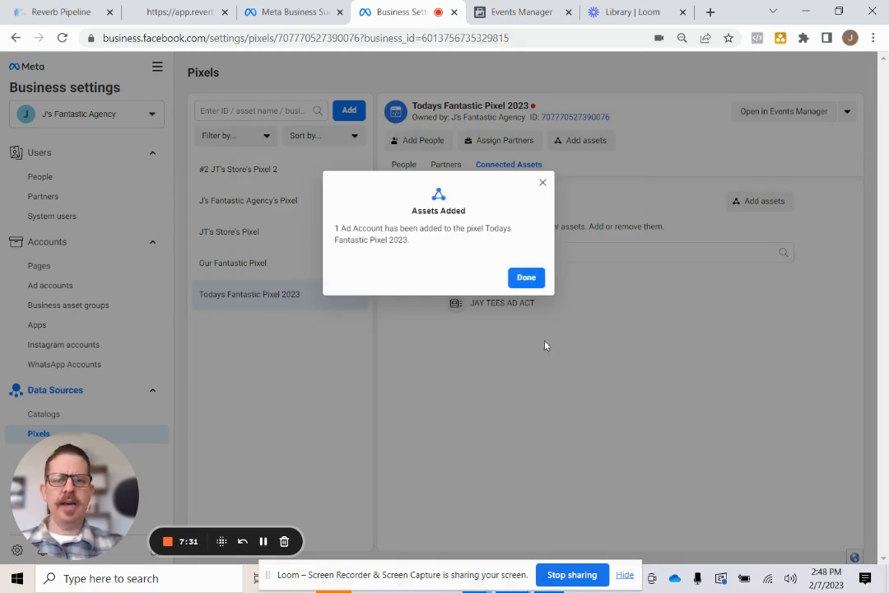
pyautogui.click(526, 279)
pyautogui.moveTo(668, 321)
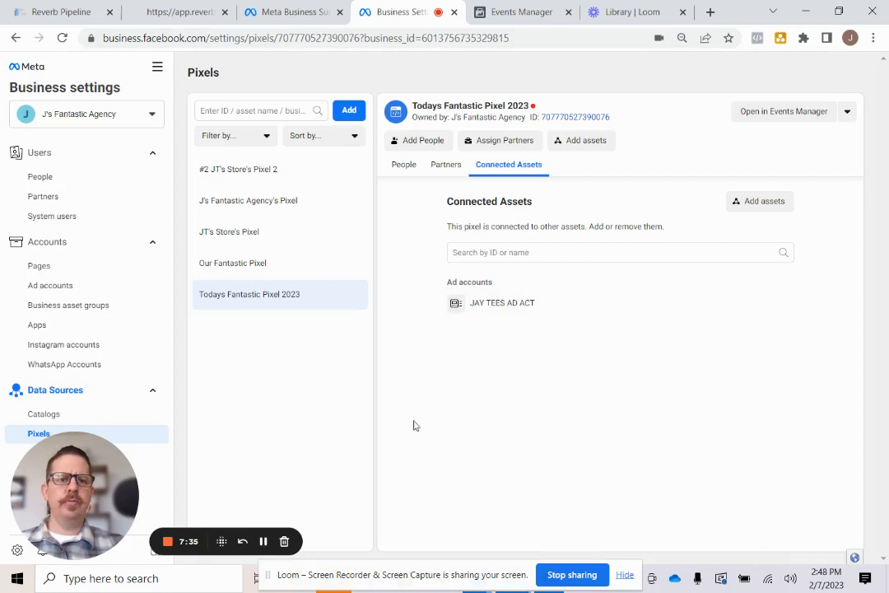
pyautogui.click(264, 543)
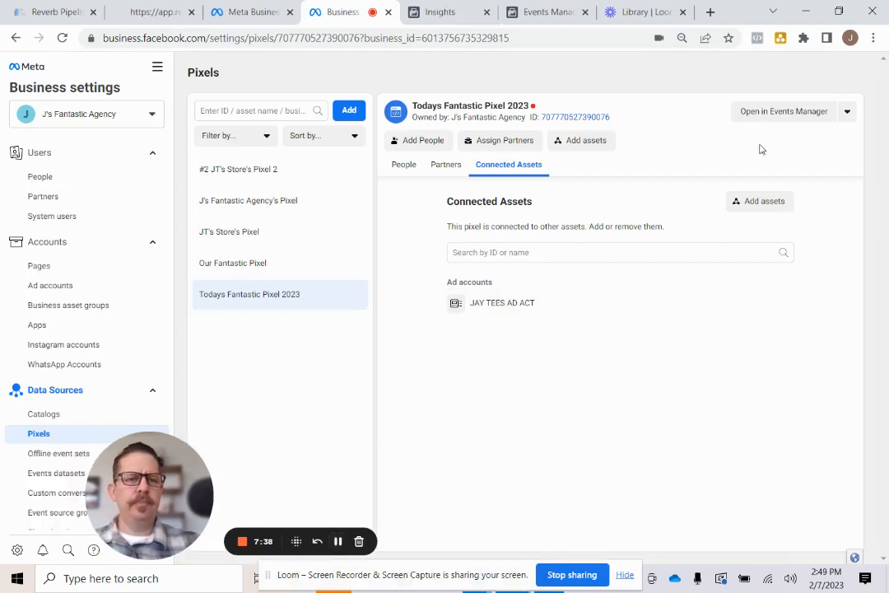
# Open the Insights overview for Todays Fantastic Pixel 2023 from Business settings and dismiss the weekly review
pyautogui.click(438, 11)
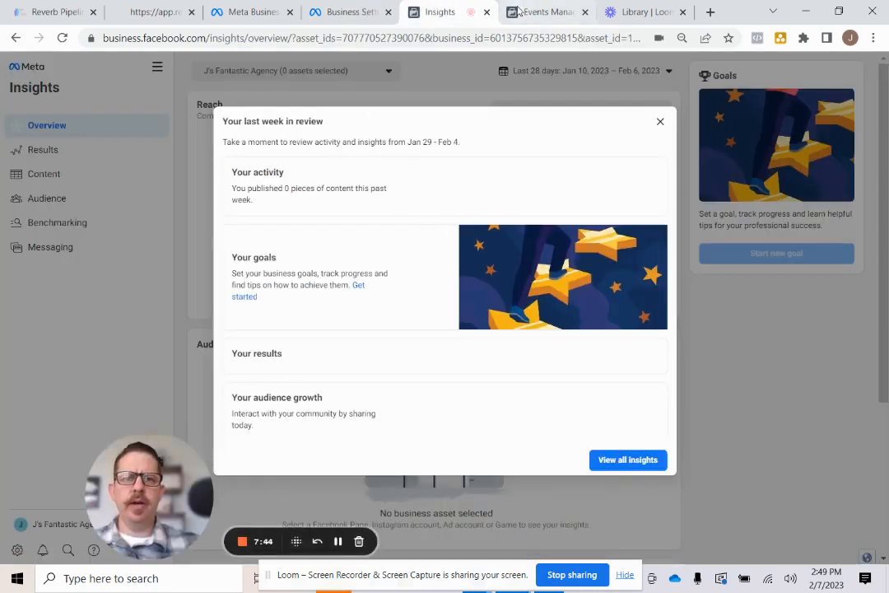
pyautogui.click(518, 10)
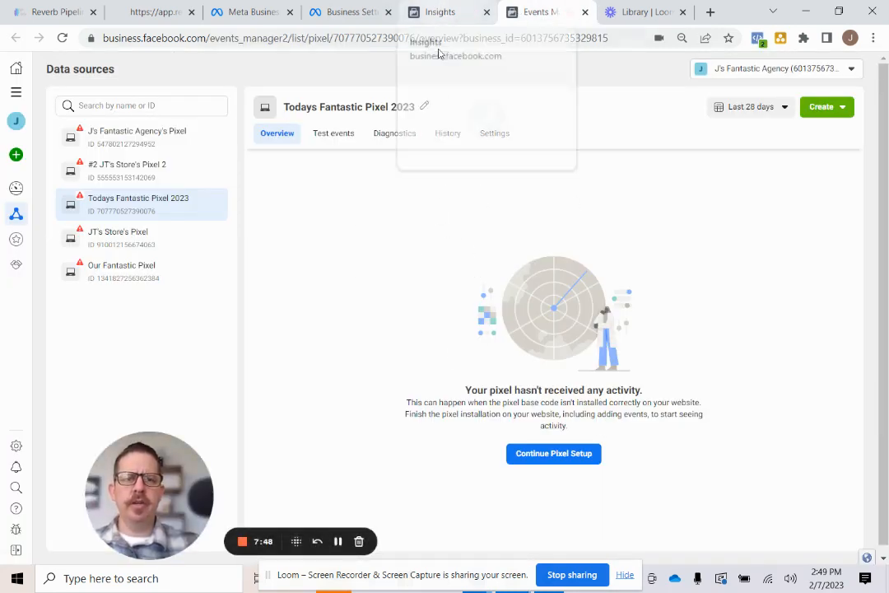
pyautogui.click(344, 11)
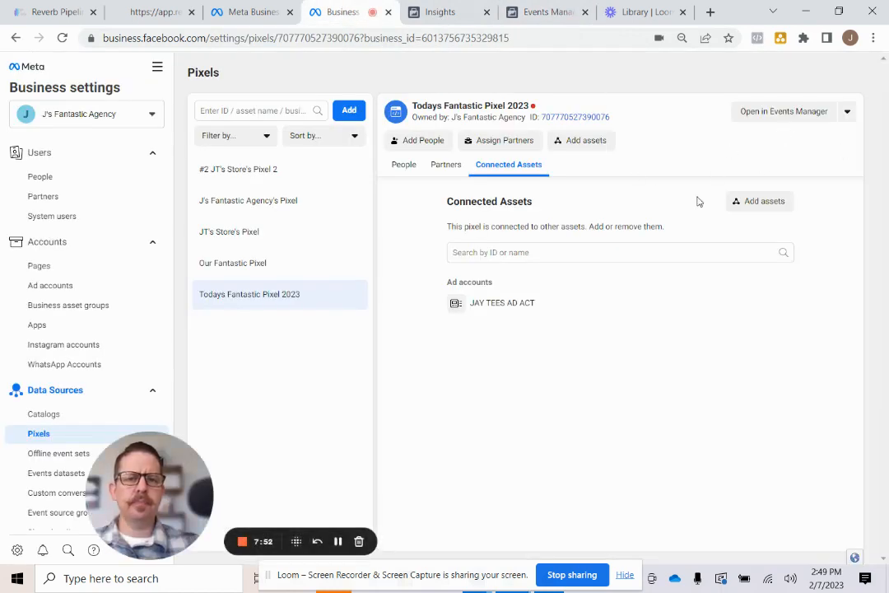
pyautogui.click(848, 113)
pyautogui.click(816, 136)
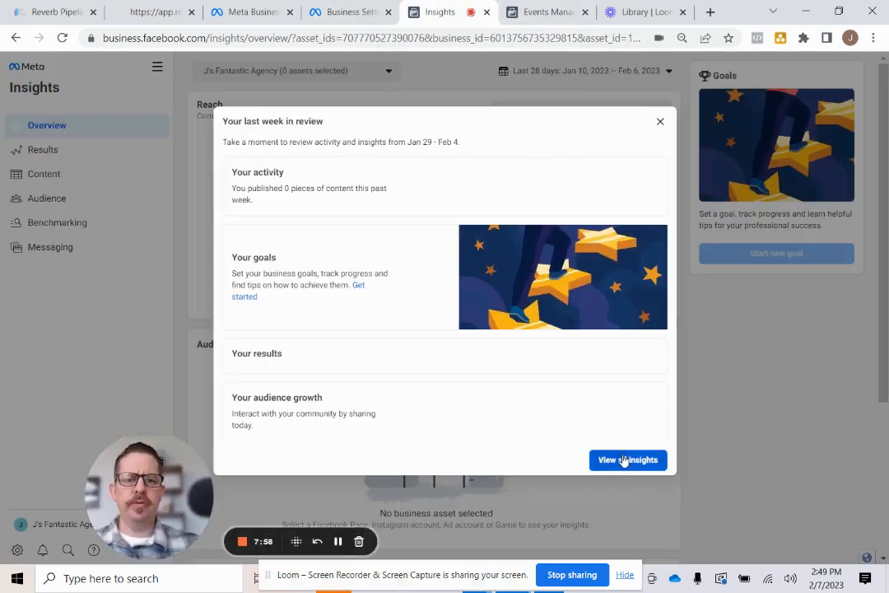
pyautogui.click(660, 123)
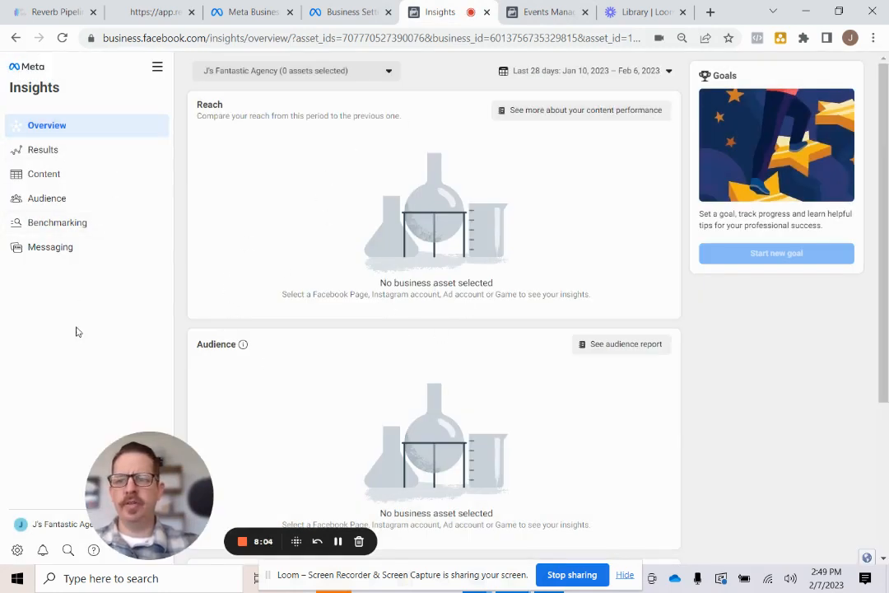
# Reload Todays Fantastic Pixel 2023's overview in Events Manager and collapse the Conversions API recommendation to examine the pixel's activity
pyautogui.click(537, 8)
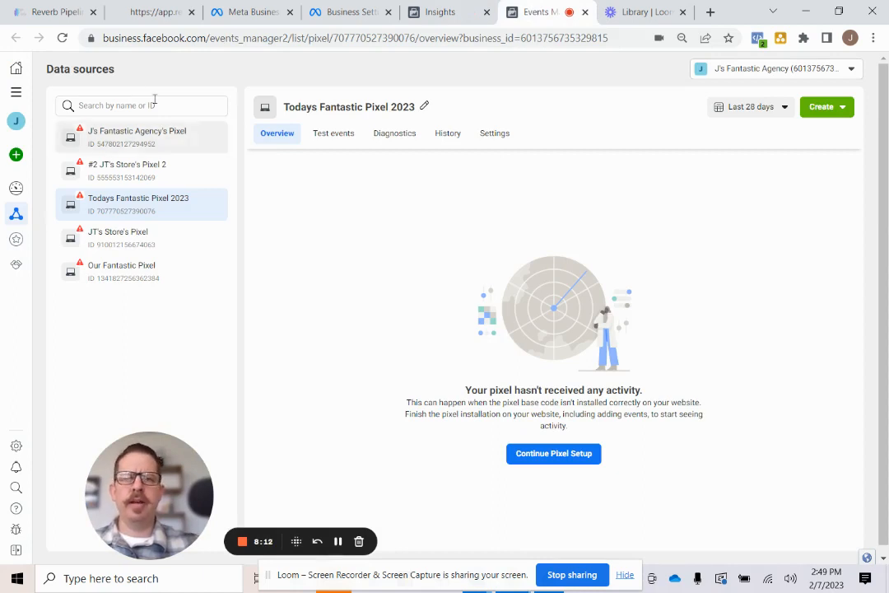
pyautogui.click(62, 38)
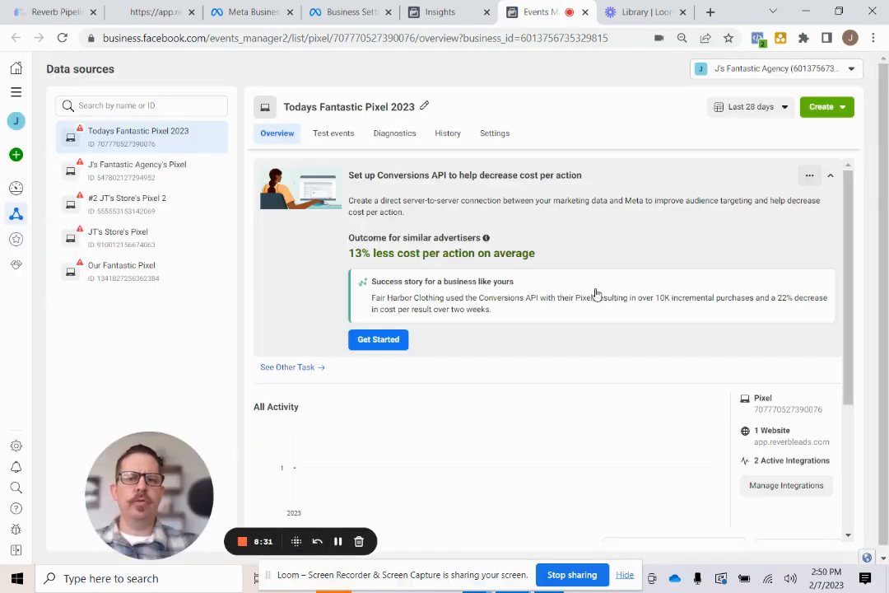
pyautogui.click(830, 175)
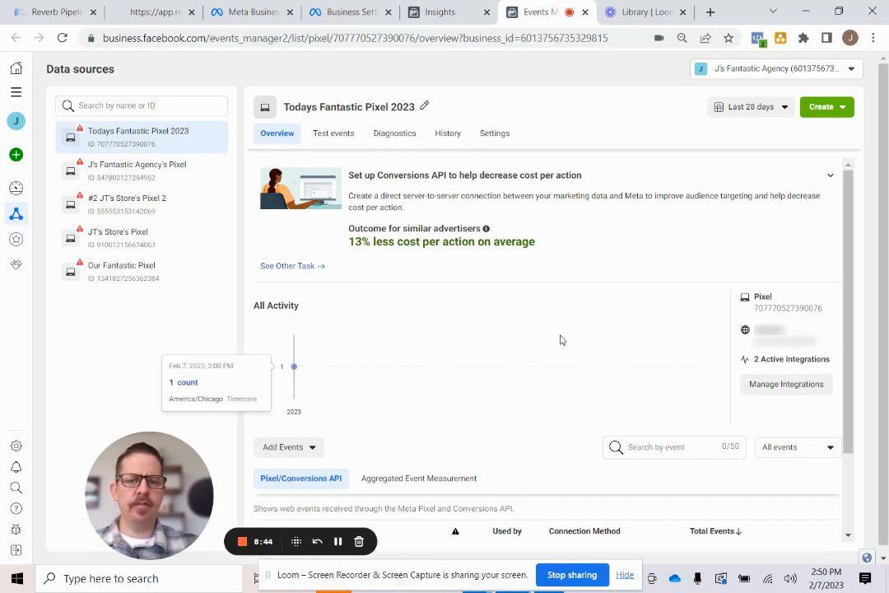
# Examine the activity of Todays Fantastic Pixel 2023 and the ad, audience and conversion types that can be created from it
pyautogui.scroll(-1, 561, 339)
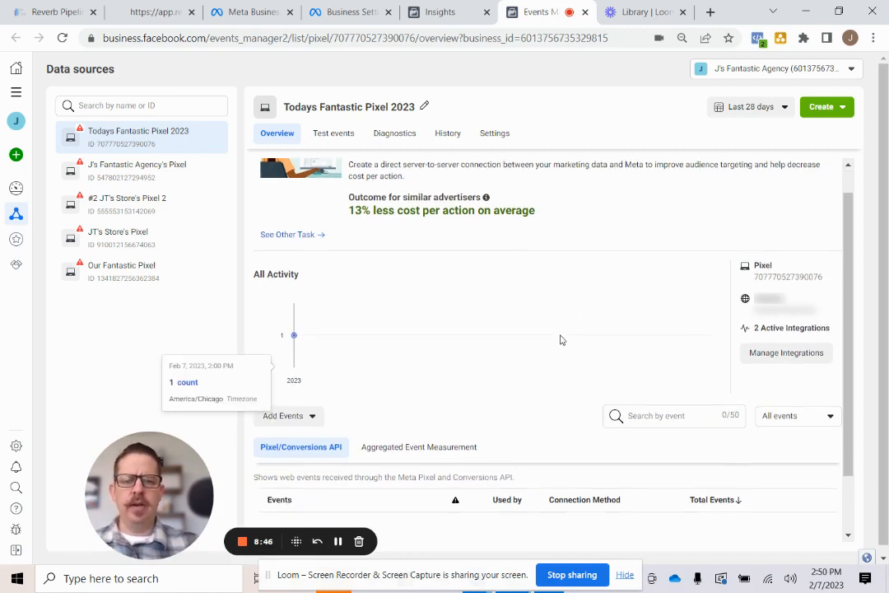
pyautogui.scroll(1, 562, 340)
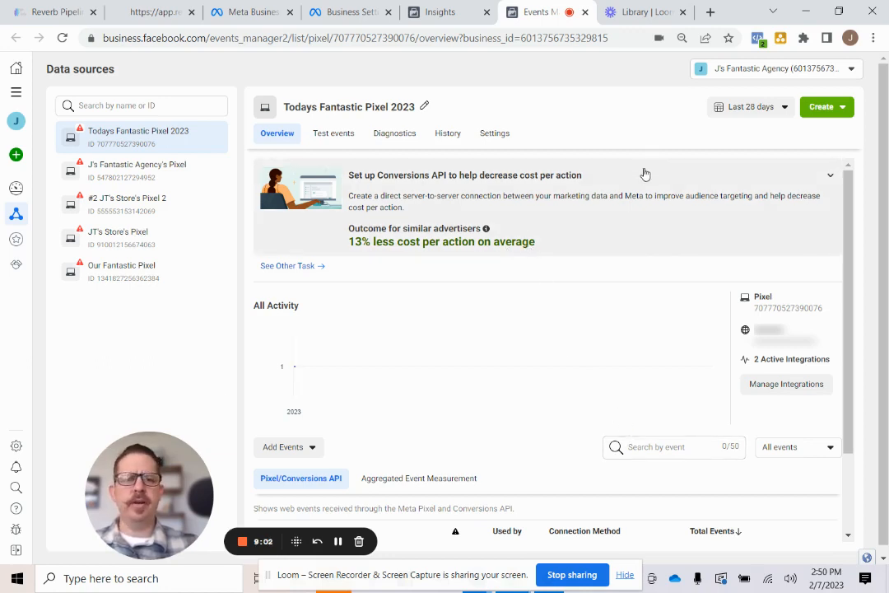
pyautogui.click(839, 114)
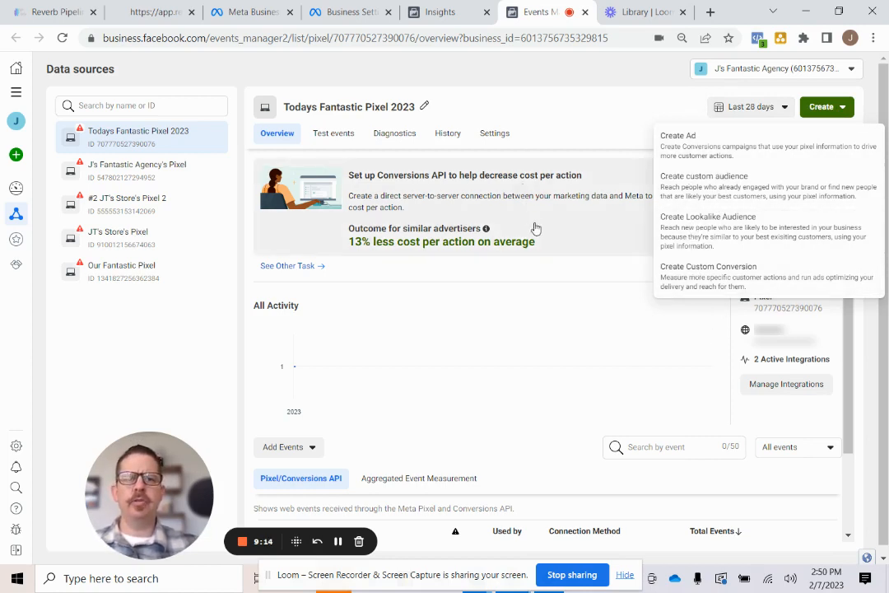
pyautogui.click(442, 72)
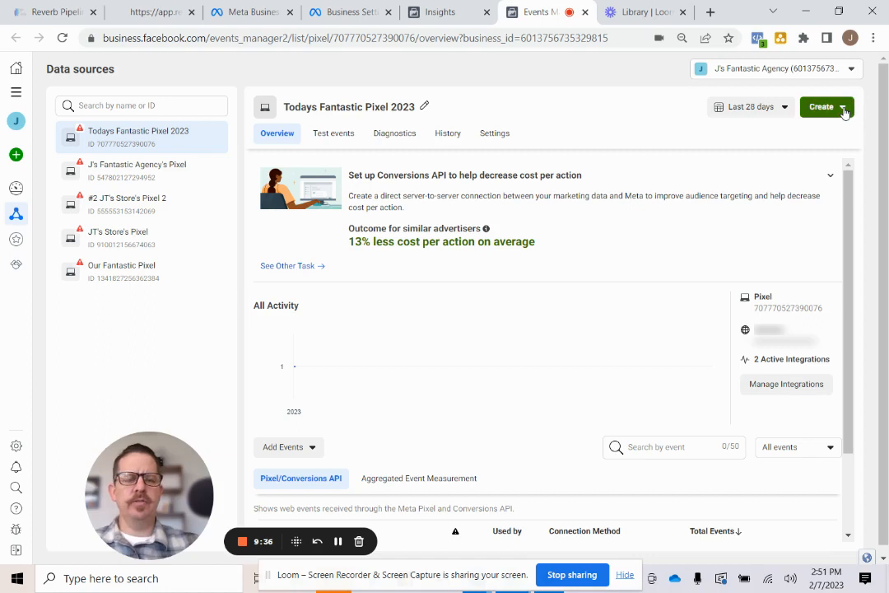
pyautogui.click(843, 110)
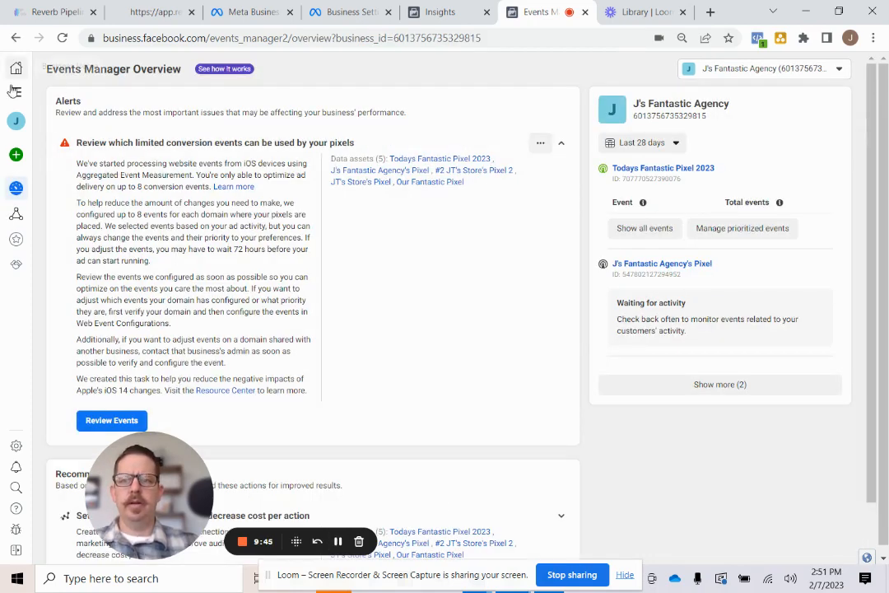
# Switch to Ads Manager and create a new campaign with the Traffic objective
pyautogui.click(16, 92)
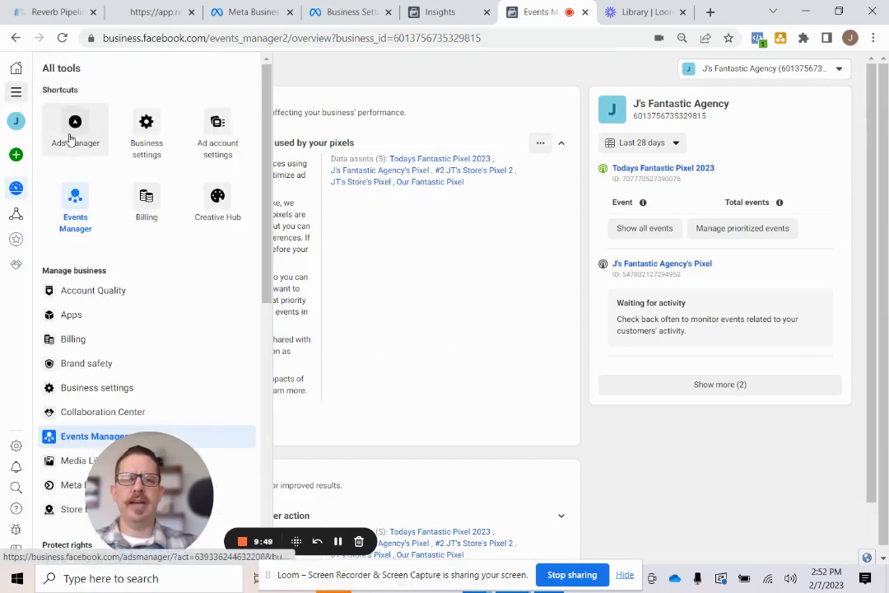
pyautogui.click(71, 138)
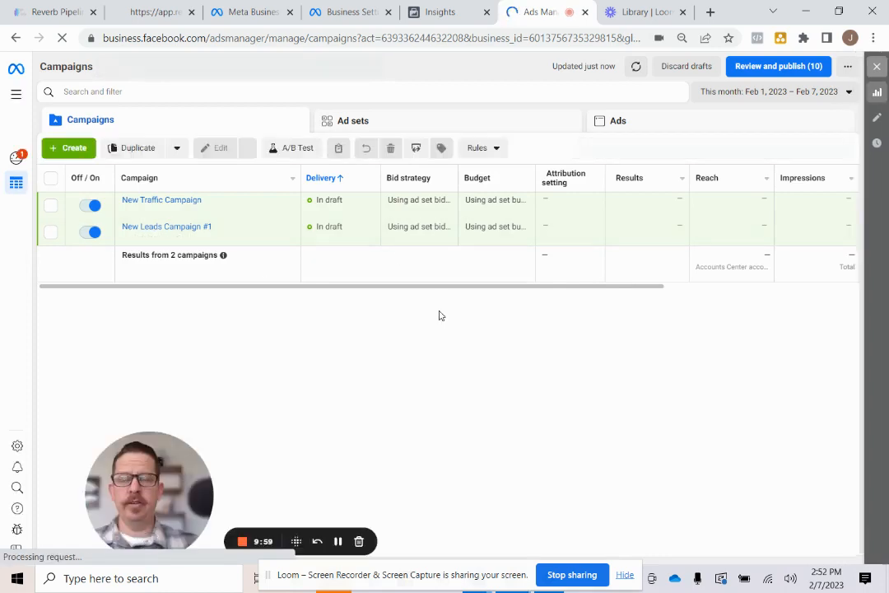
pyautogui.moveTo(157, 492); pyautogui.dragTo(90, 474)
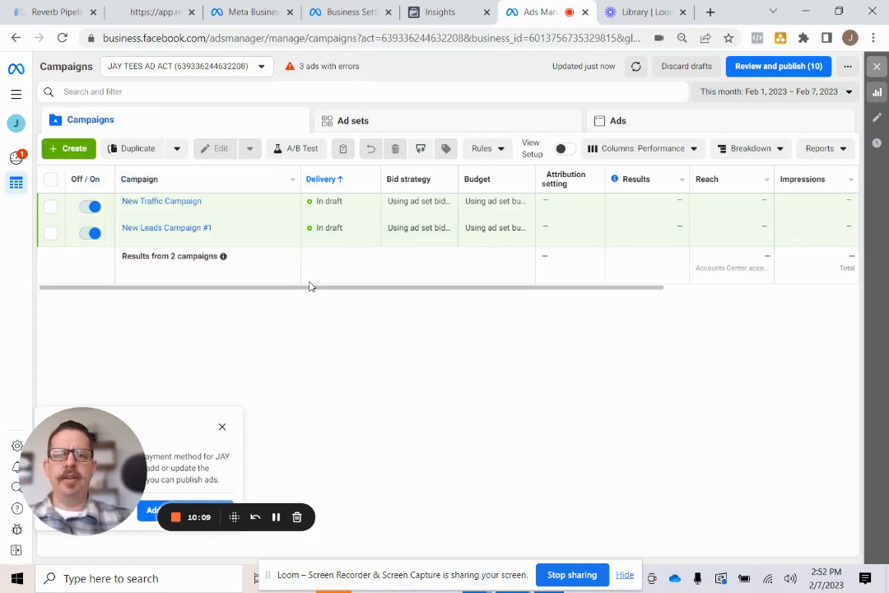
pyautogui.click(73, 150)
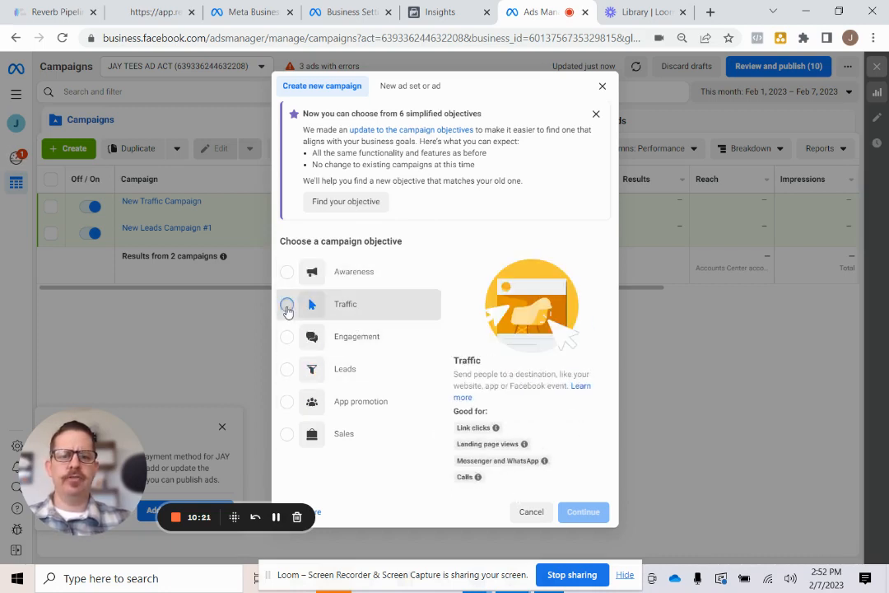
pyautogui.click(287, 311)
pyautogui.click(583, 515)
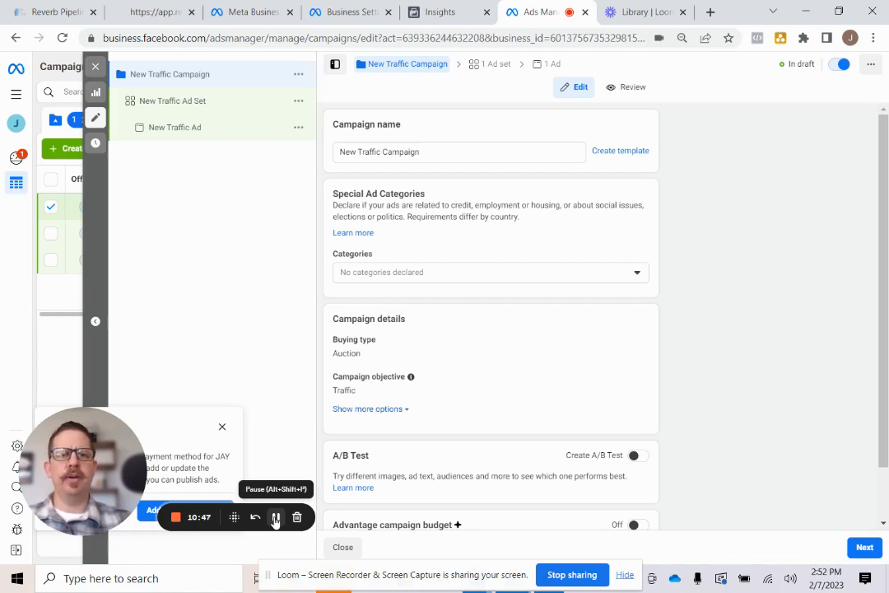
# Open New Traffic Ad Set for editing, dismiss the optimization recommendation, and set its conversion location to Website
pyautogui.click(168, 101)
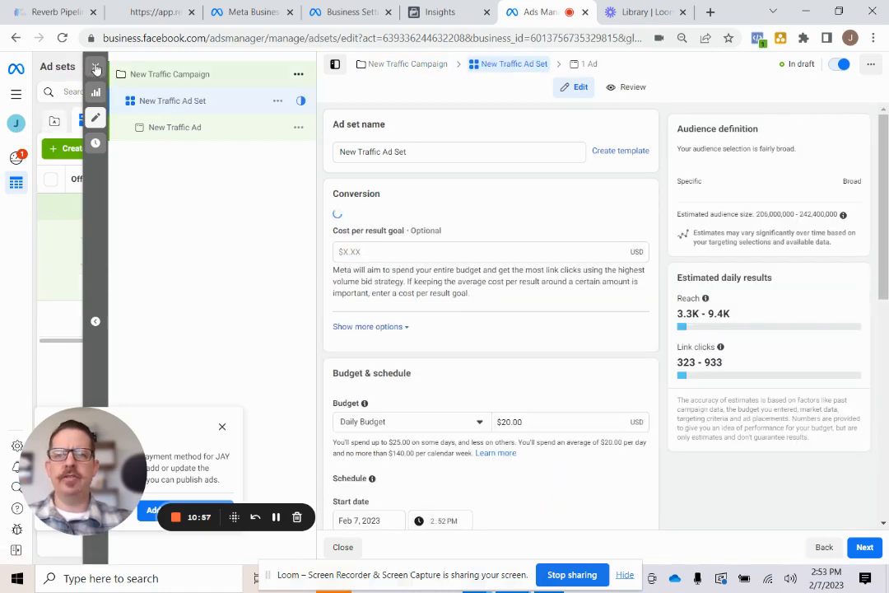
pyautogui.click(101, 178)
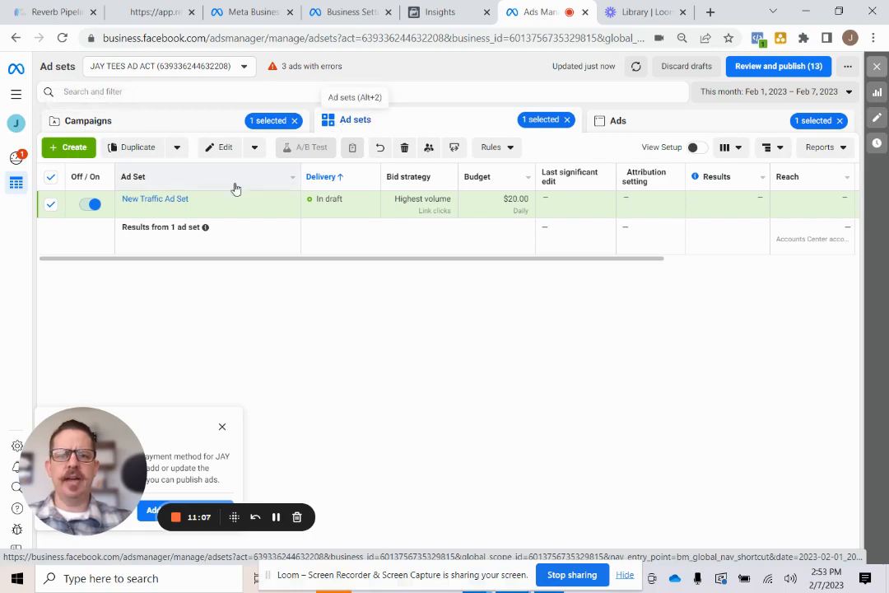
pyautogui.moveTo(186, 210)
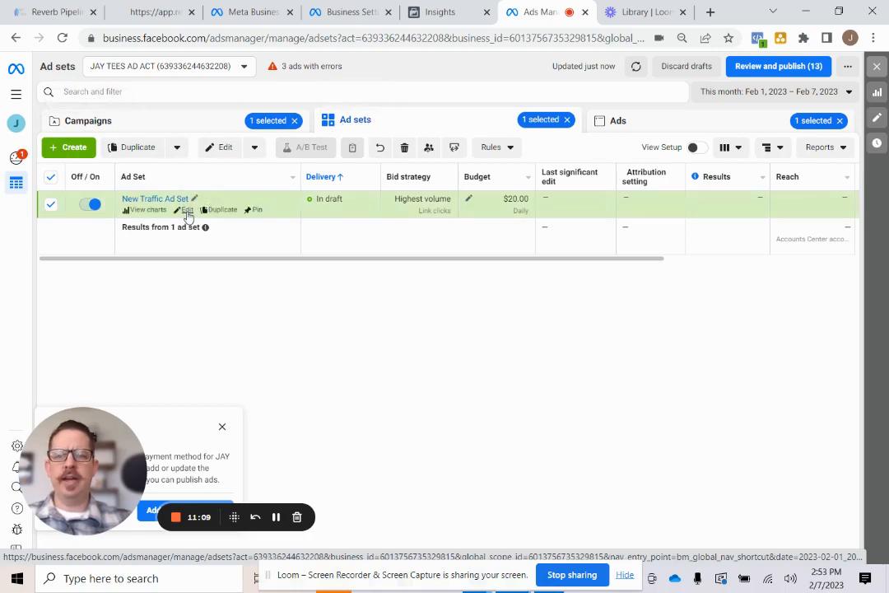
pyautogui.click(187, 211)
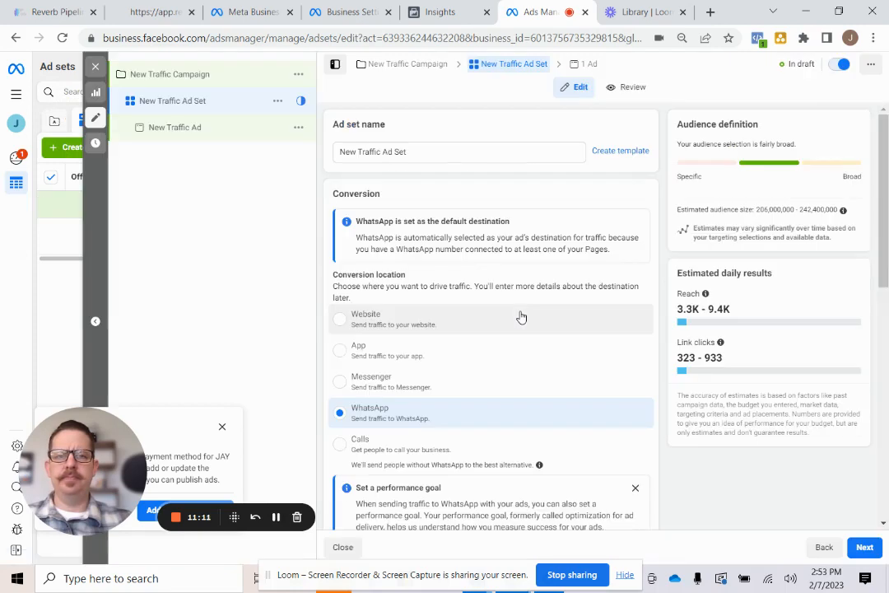
pyautogui.scroll(-1, 521, 318)
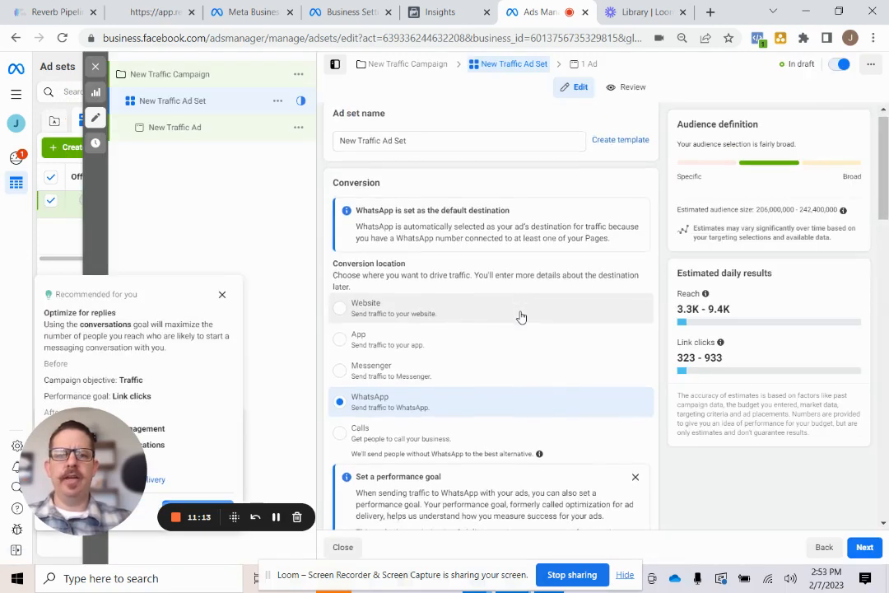
pyautogui.click(220, 294)
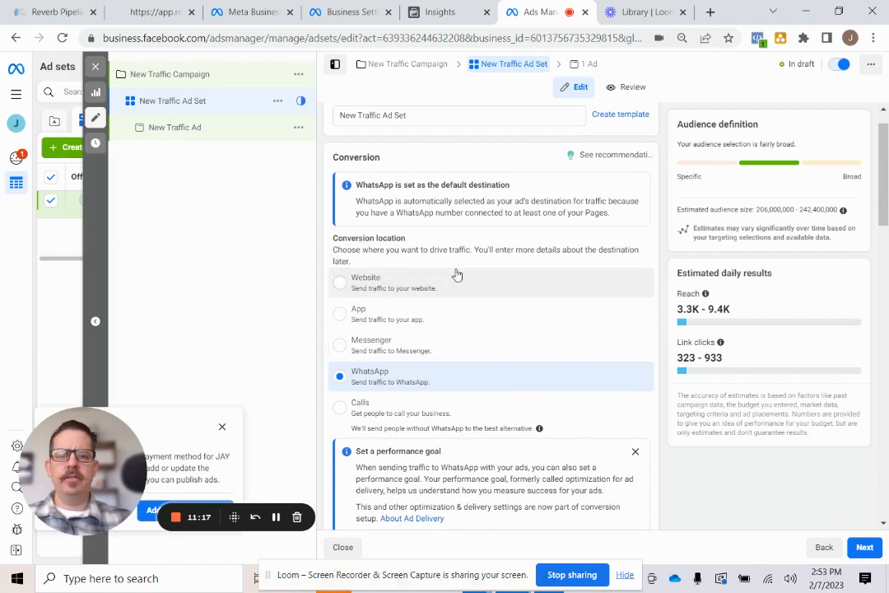
pyautogui.scroll(-1, 508, 353)
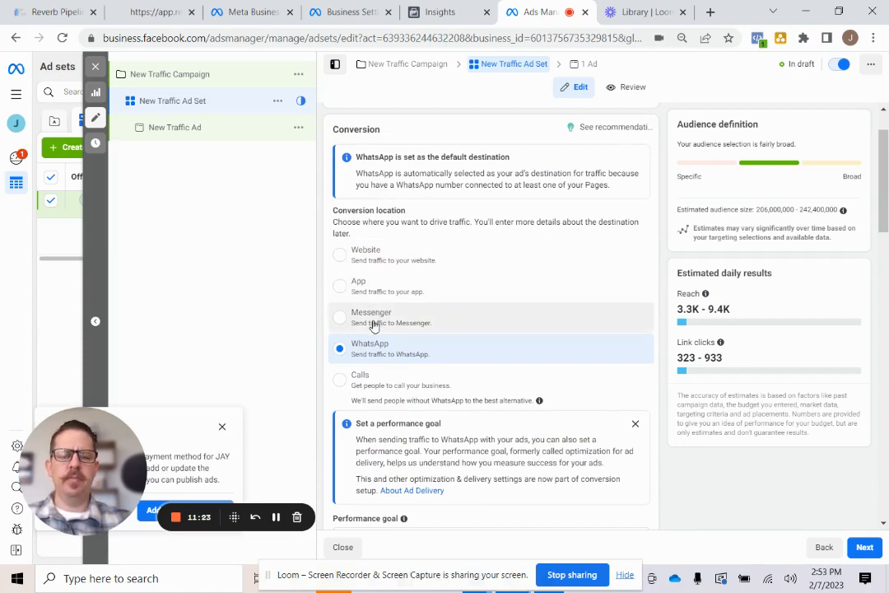
pyautogui.click(368, 260)
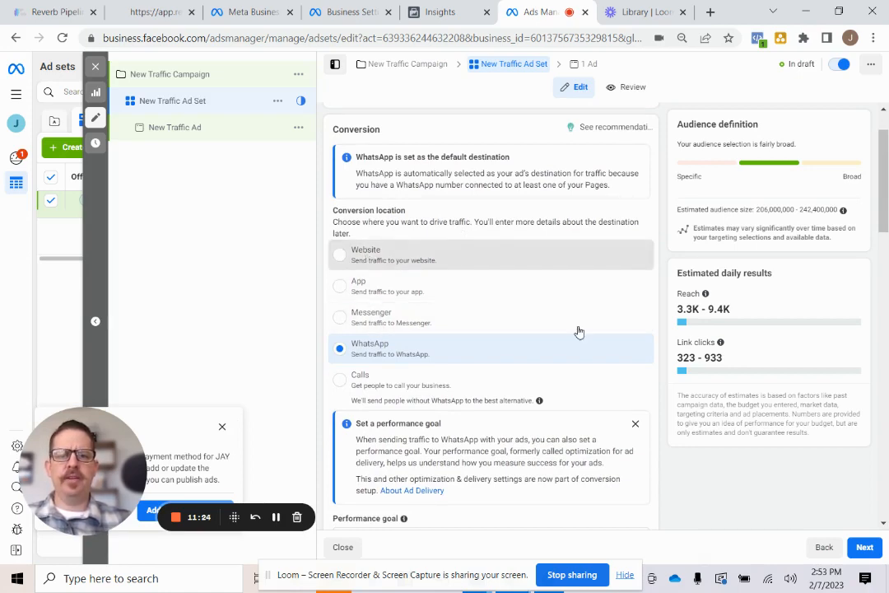
# Try daily budgets of $3 and $2.00 for New Traffic Ad Set to compare the estimated daily results
pyautogui.scroll(-2, 578, 331)
pyautogui.scroll(-4, 579, 331)
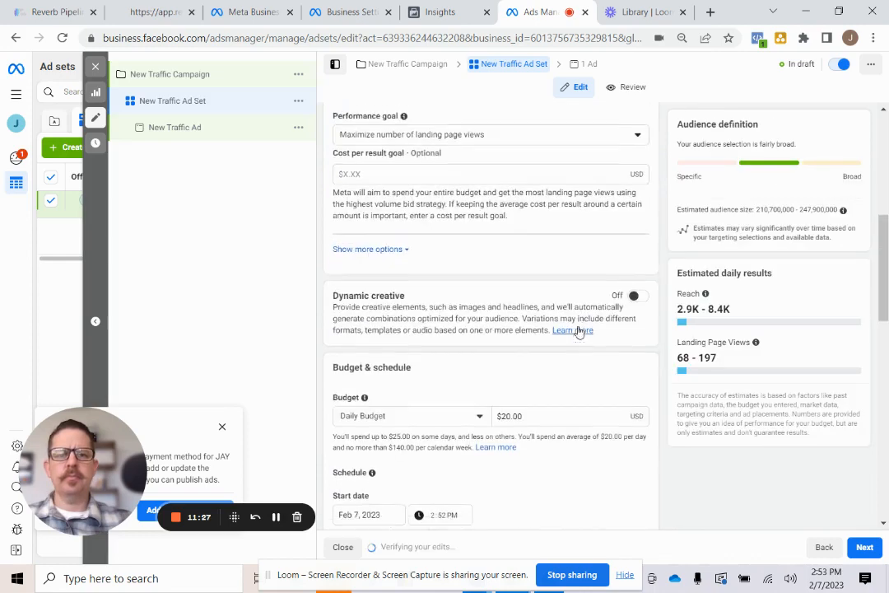
pyautogui.scroll(-3, 579, 330)
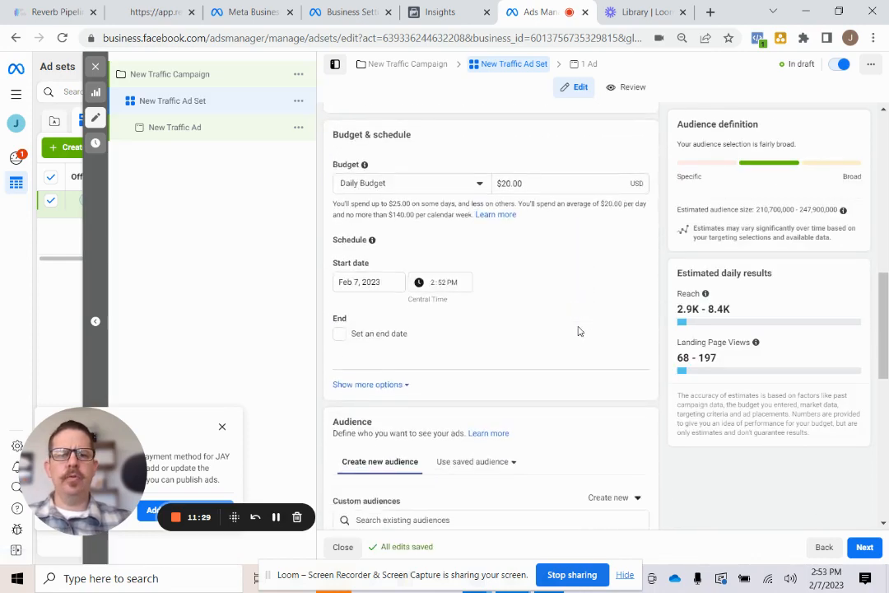
pyautogui.scroll(1, 578, 329)
pyautogui.click(531, 245)
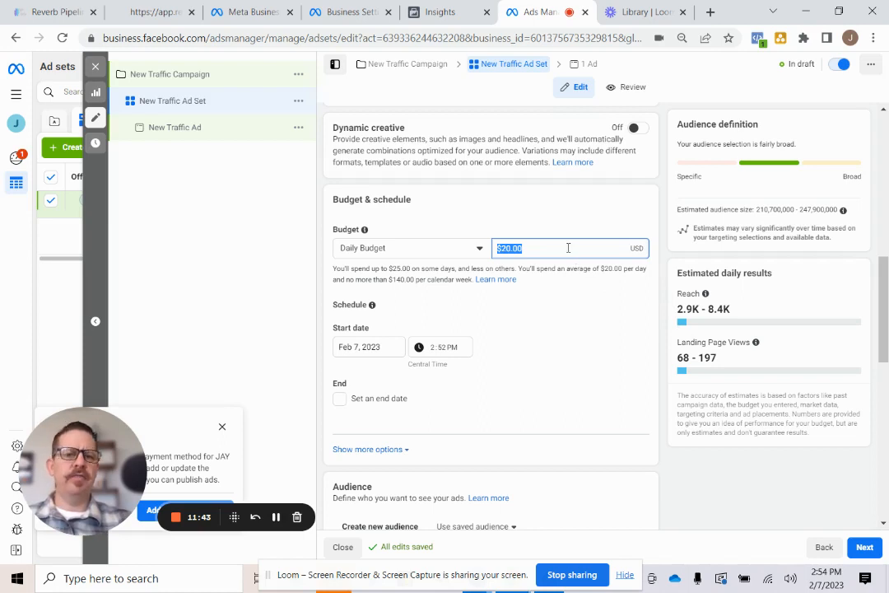
pyautogui.write('3')
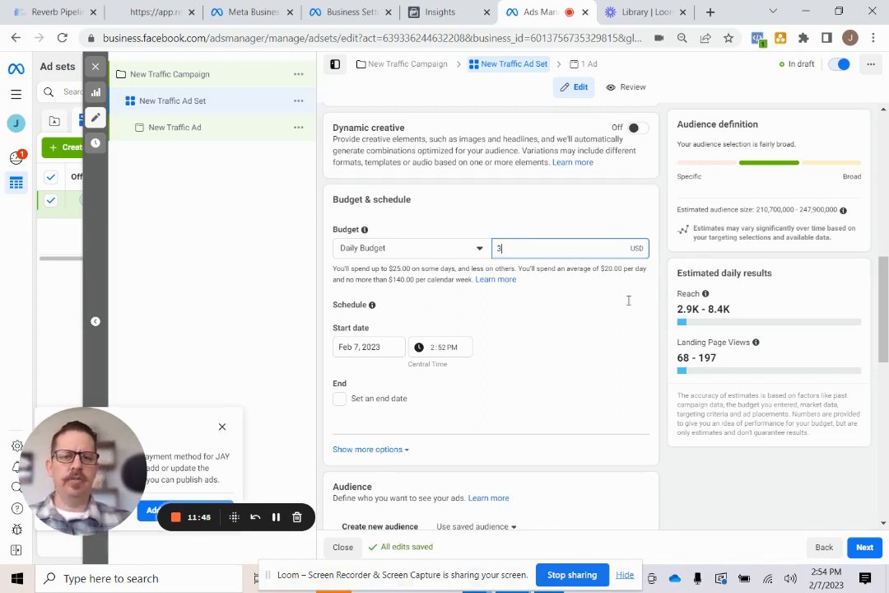
pyautogui.write('2')
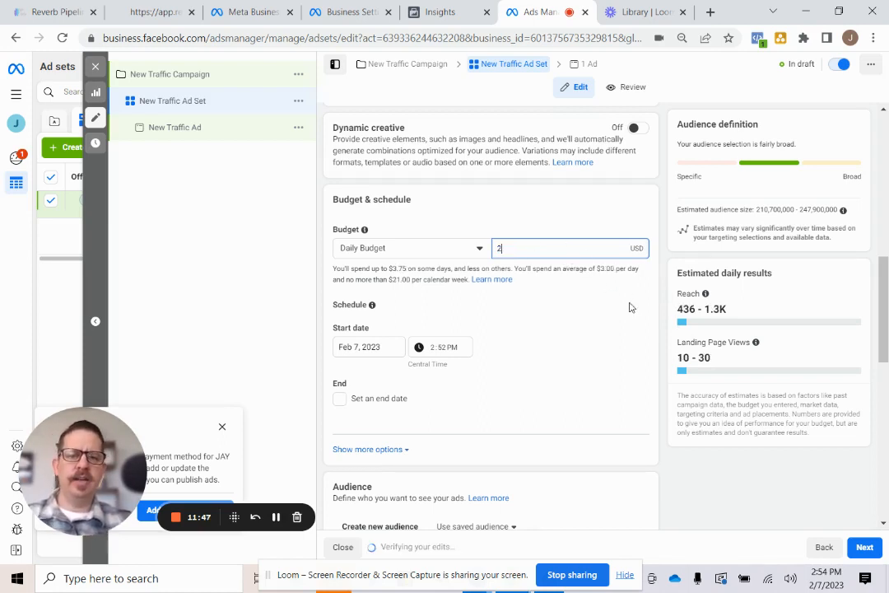
pyautogui.click(656, 330)
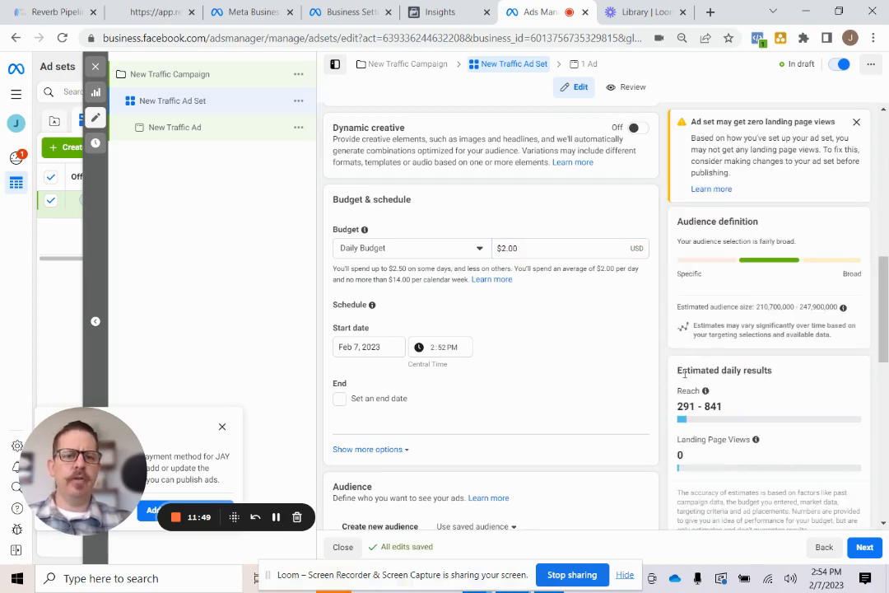
# Set the ad set's daily budget to $3.00
pyautogui.scroll(-1, 665, 417)
pyautogui.doubleClick(514, 191)
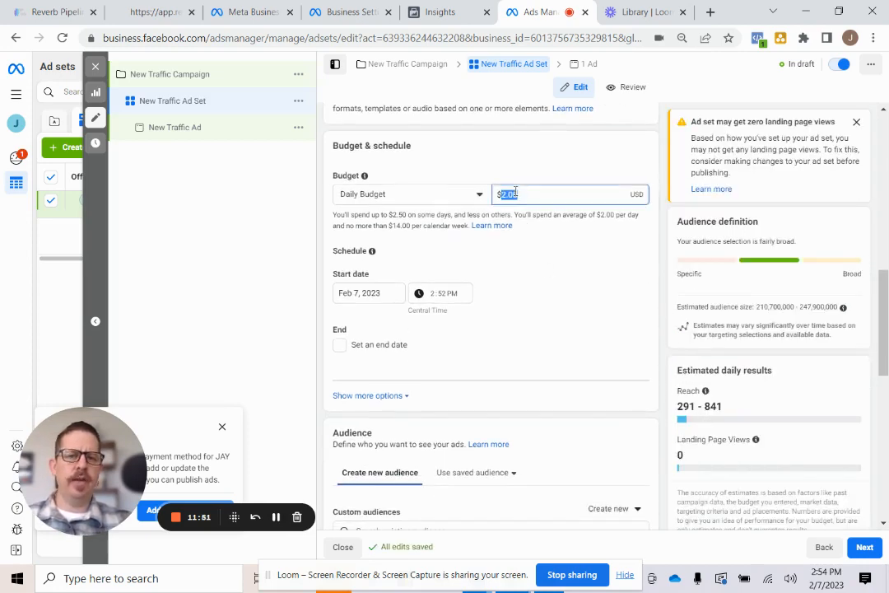
pyautogui.write('3')
pyautogui.click(664, 330)
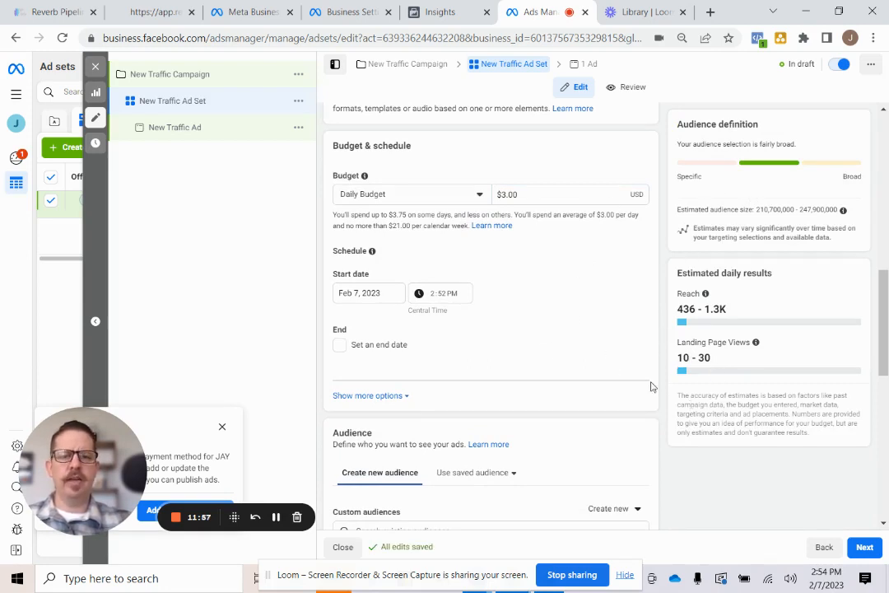
# Replace United States with Miami, Florida as the ad set's audience location
pyautogui.scroll(-3, 651, 387)
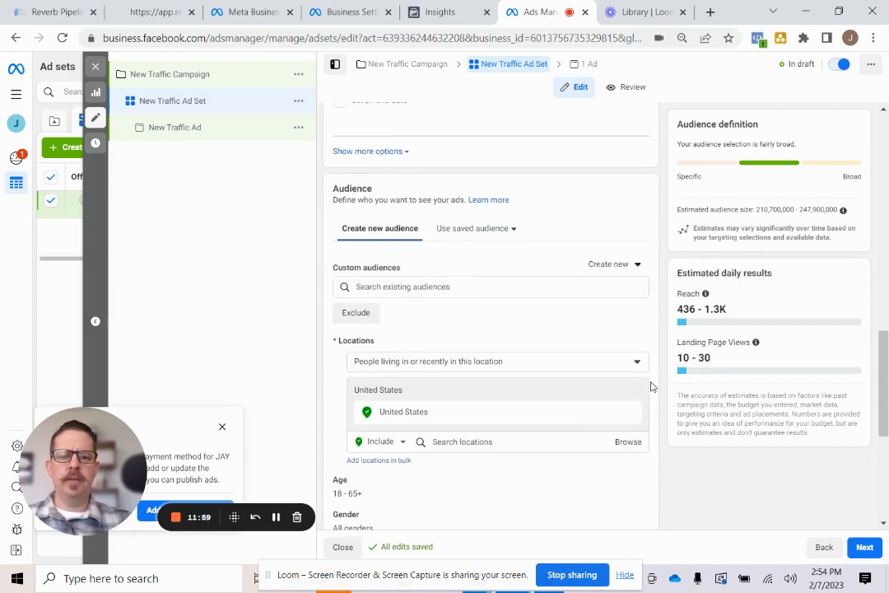
pyautogui.scroll(-2, 650, 386)
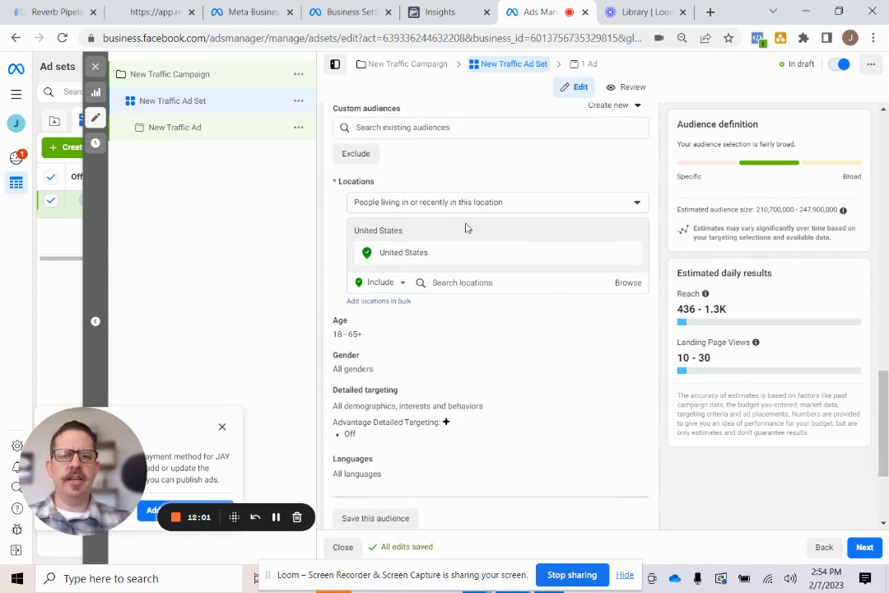
pyautogui.moveTo(481, 258)
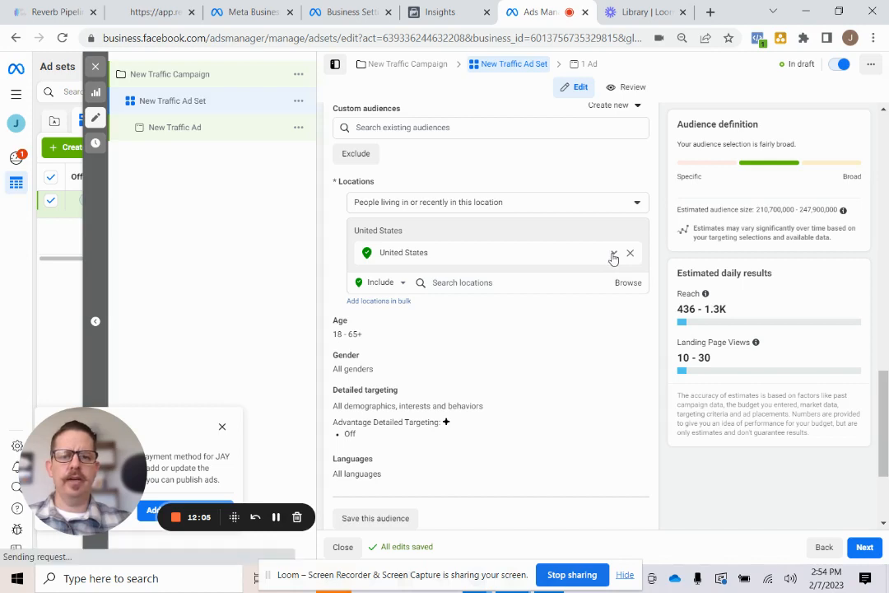
pyautogui.click(613, 256)
pyautogui.click(466, 282)
pyautogui.write('miami')
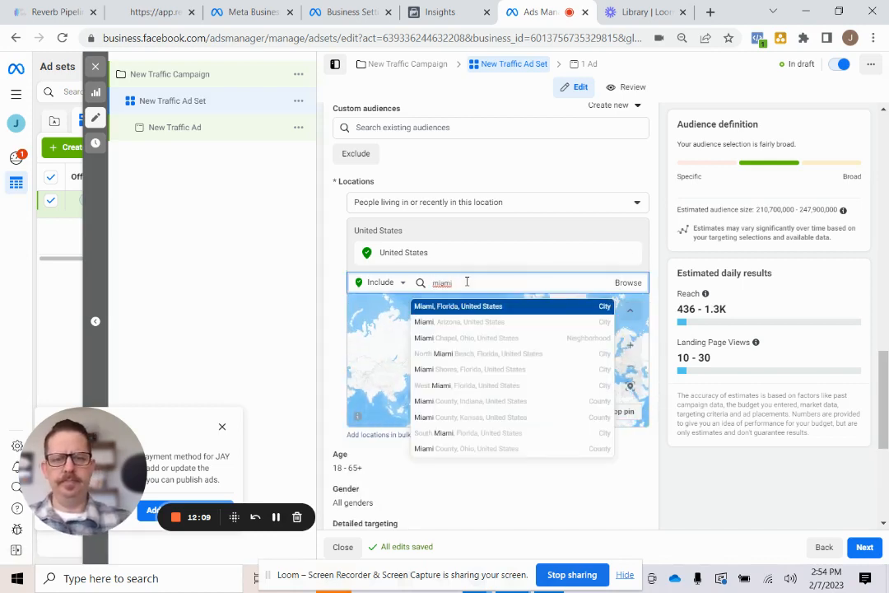
pyautogui.press('Return')
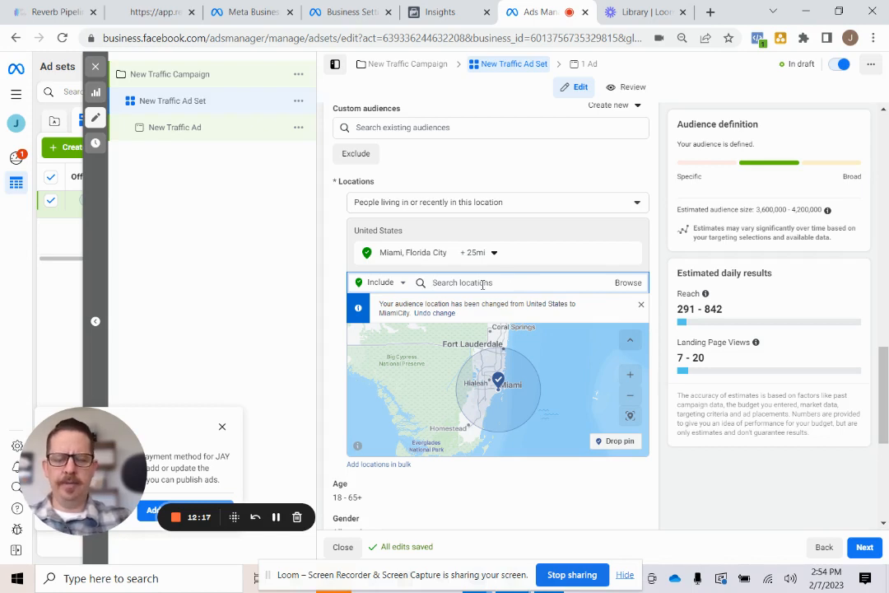
# Add Chicago, Illinois to the audience locations and remove Miami, Florida
pyautogui.write('chicago')
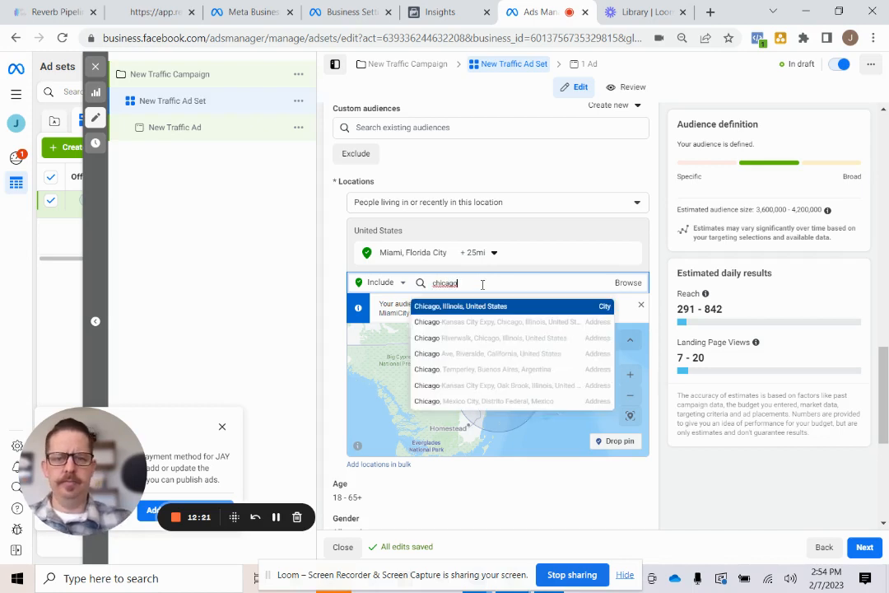
pyautogui.click(474, 317)
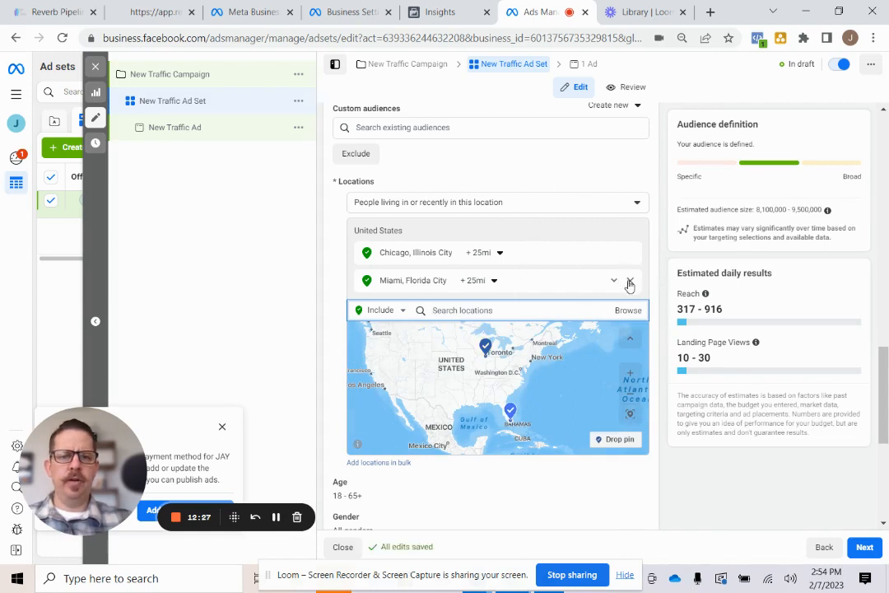
pyautogui.click(630, 282)
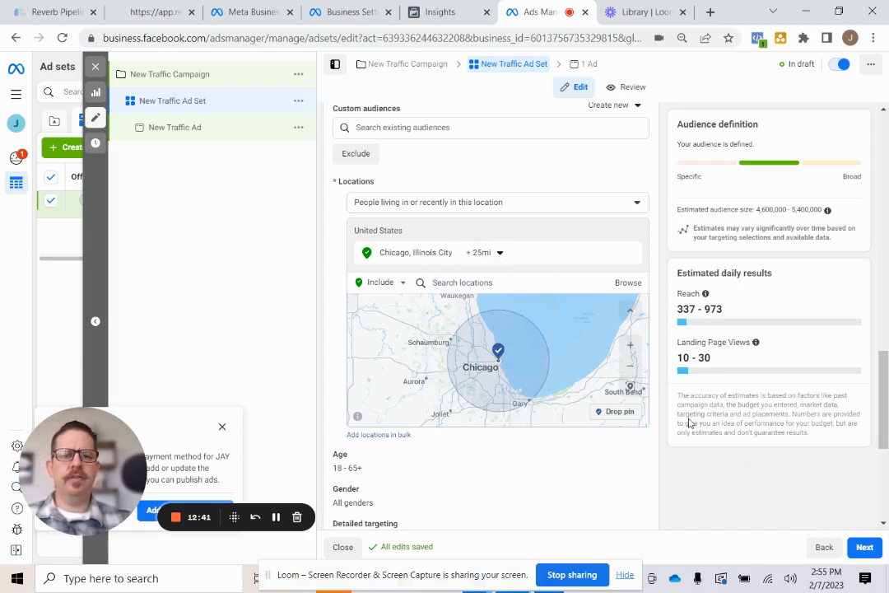
pyautogui.scroll(-1, 584, 357)
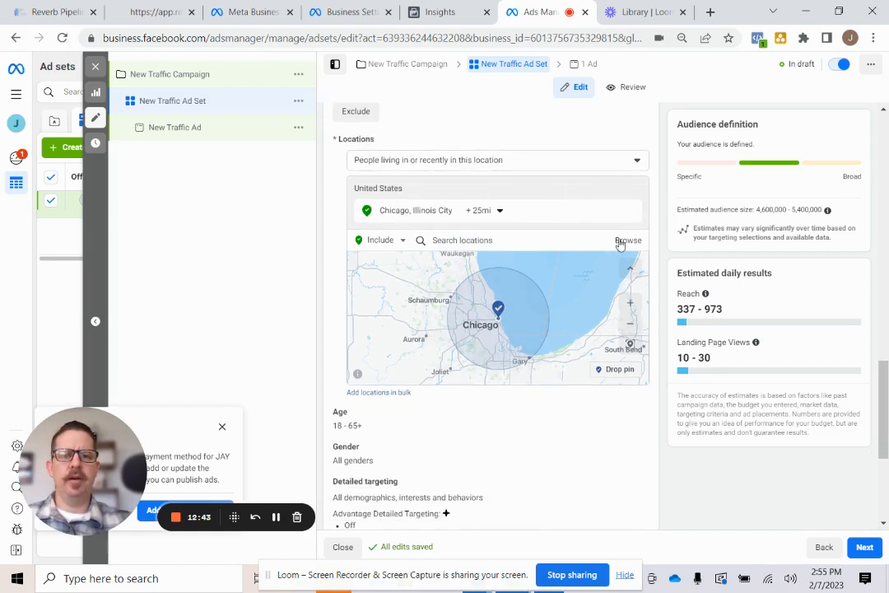
# Examine the ad set's remaining targeting and placement settings and the options for creating a new custom or lookalike audience
pyautogui.scroll(-1, 753, 464)
pyautogui.scroll(-2, 753, 464)
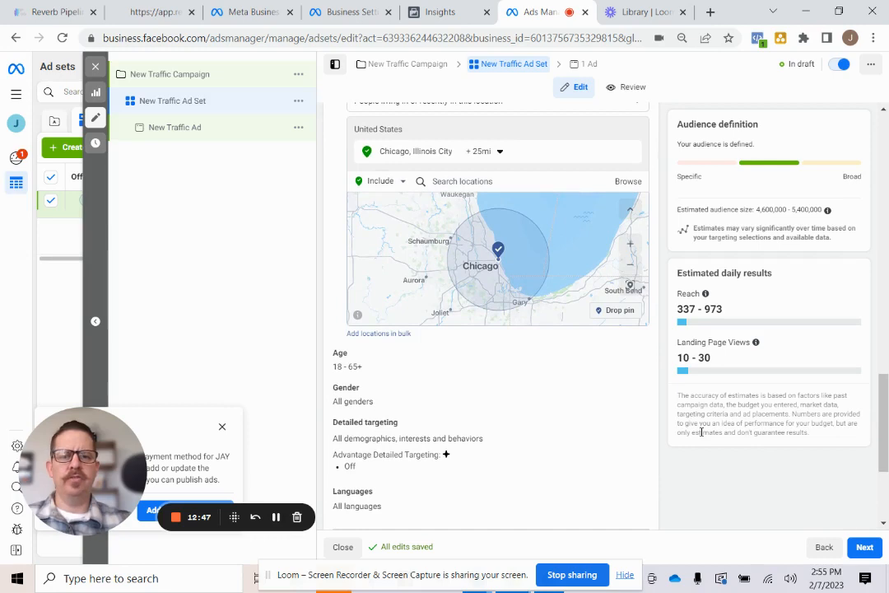
pyautogui.scroll(-1, 704, 413)
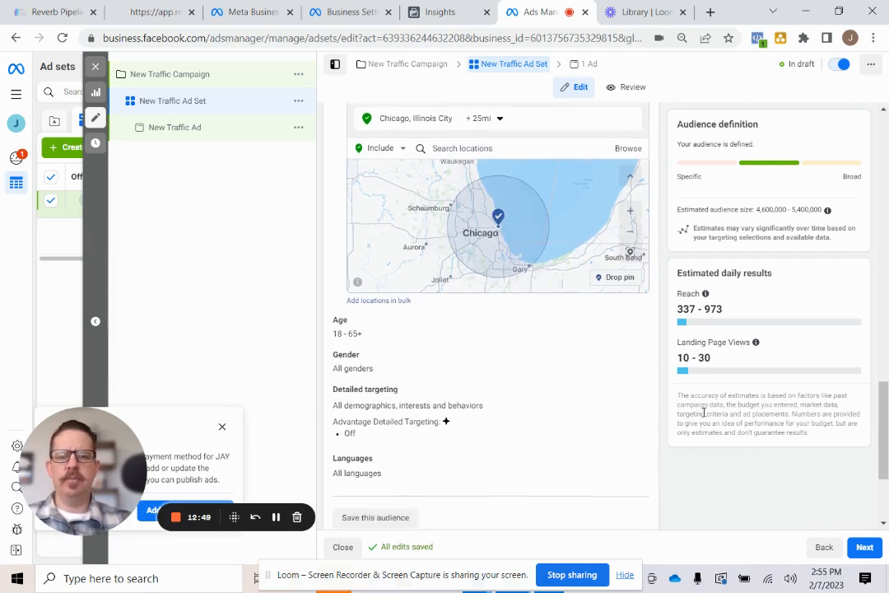
pyautogui.scroll(-4, 704, 413)
pyautogui.scroll(1, 704, 414)
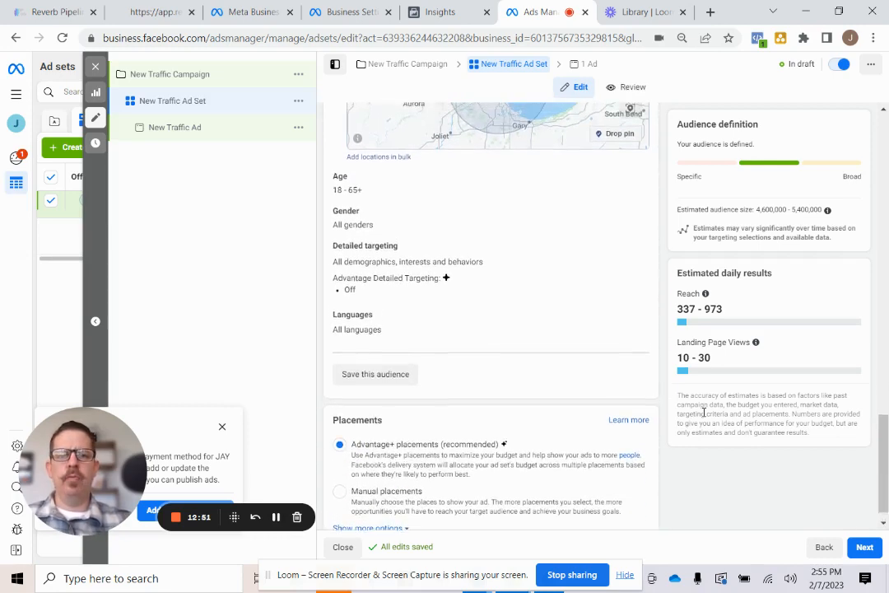
pyautogui.scroll(14, 704, 414)
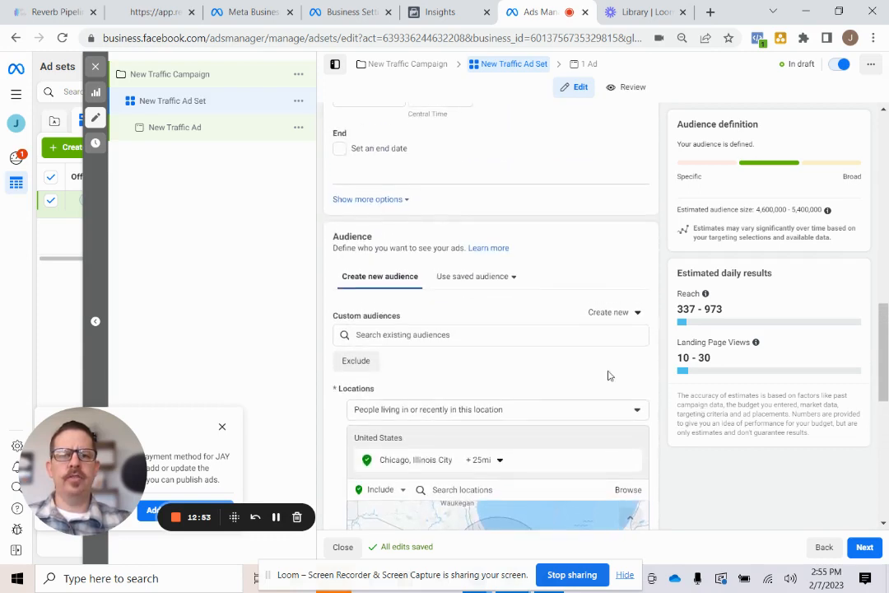
pyautogui.moveTo(391, 319)
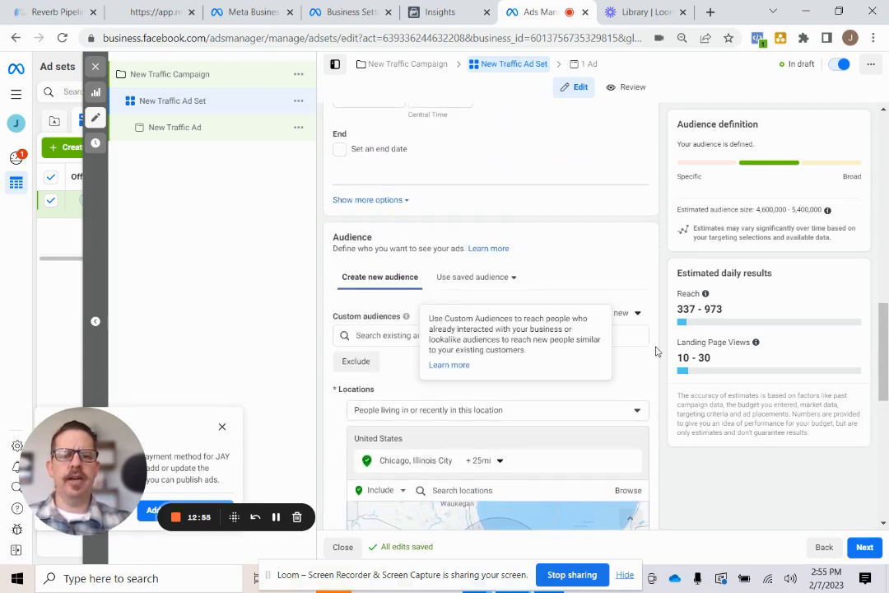
pyautogui.click(620, 314)
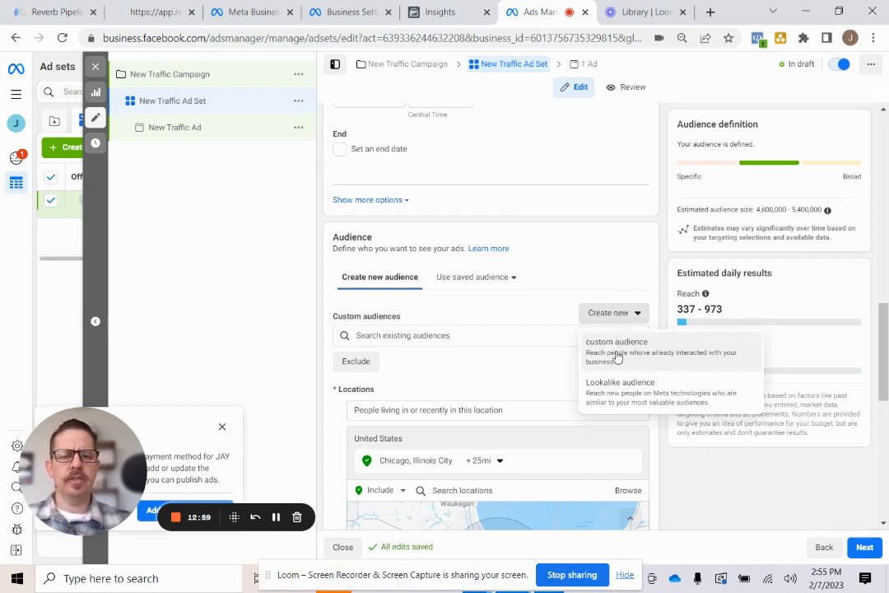
pyautogui.click(672, 277)
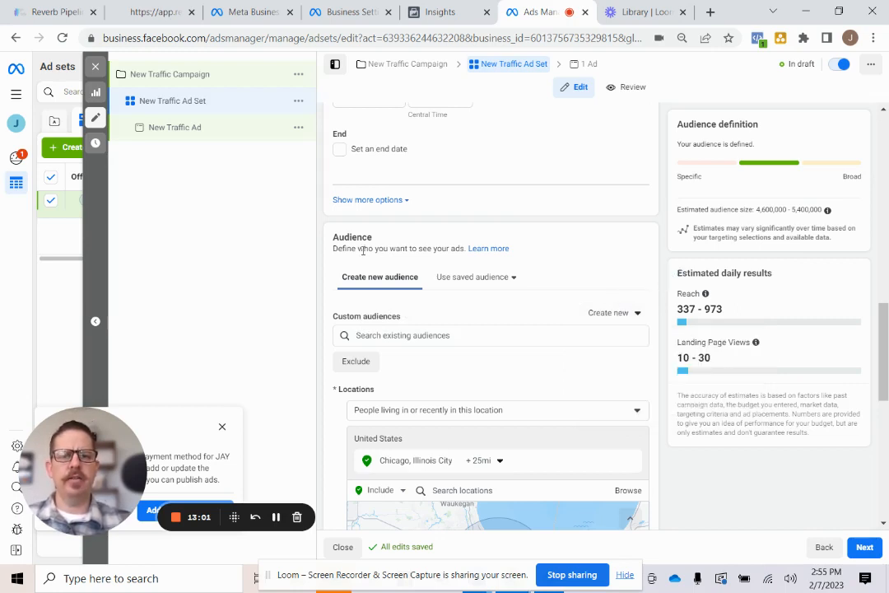
# Start a new custom audience based on Website, with Todays Fantastic Pixel 2023 as its source
pyautogui.click(613, 315)
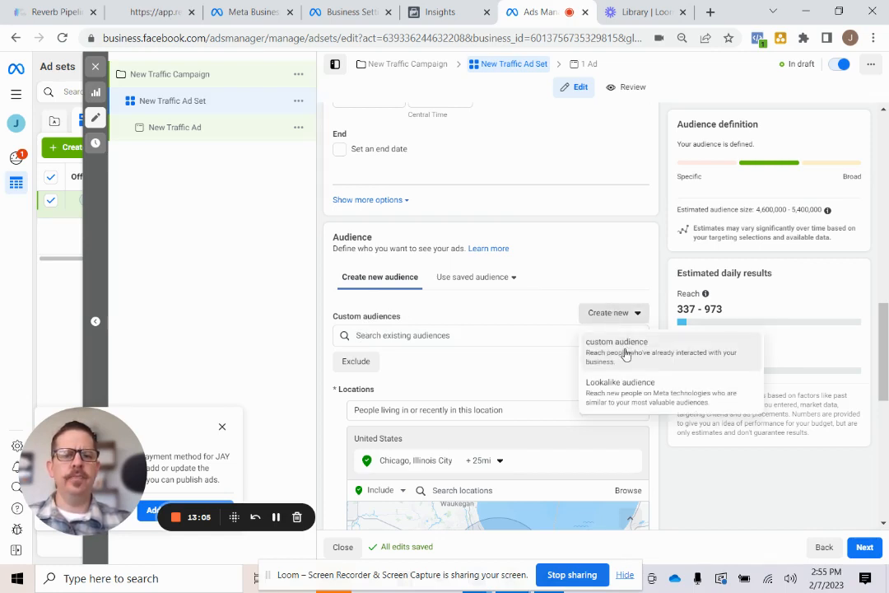
pyautogui.click(625, 352)
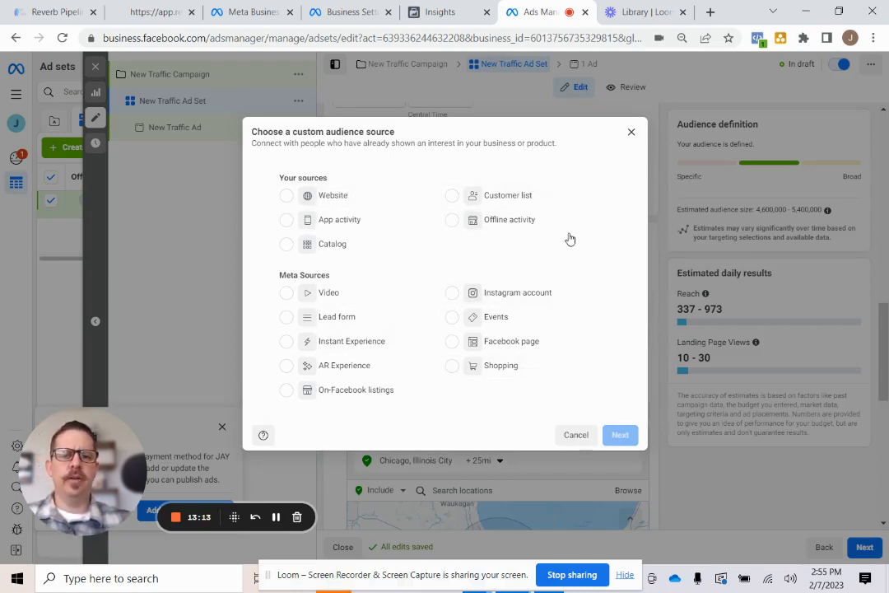
pyautogui.click(286, 197)
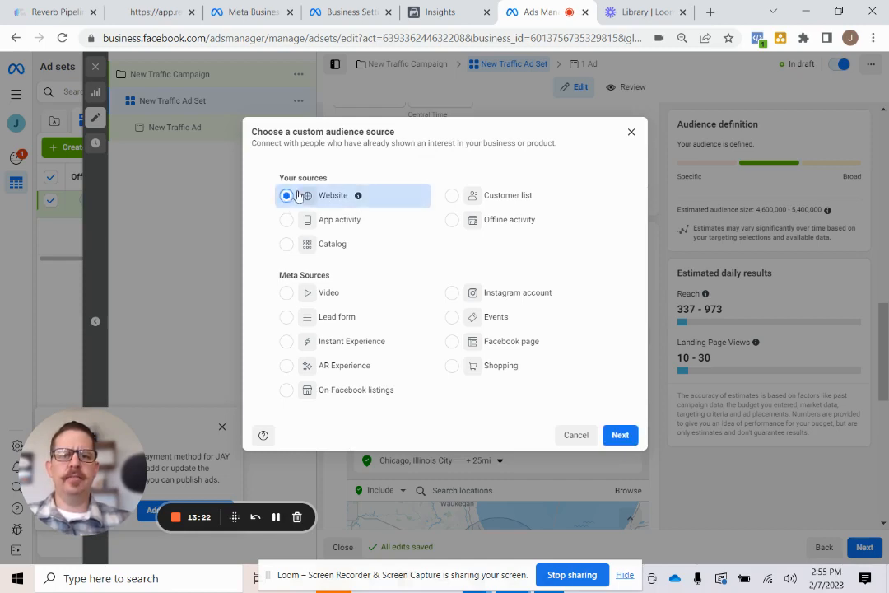
pyautogui.click(620, 435)
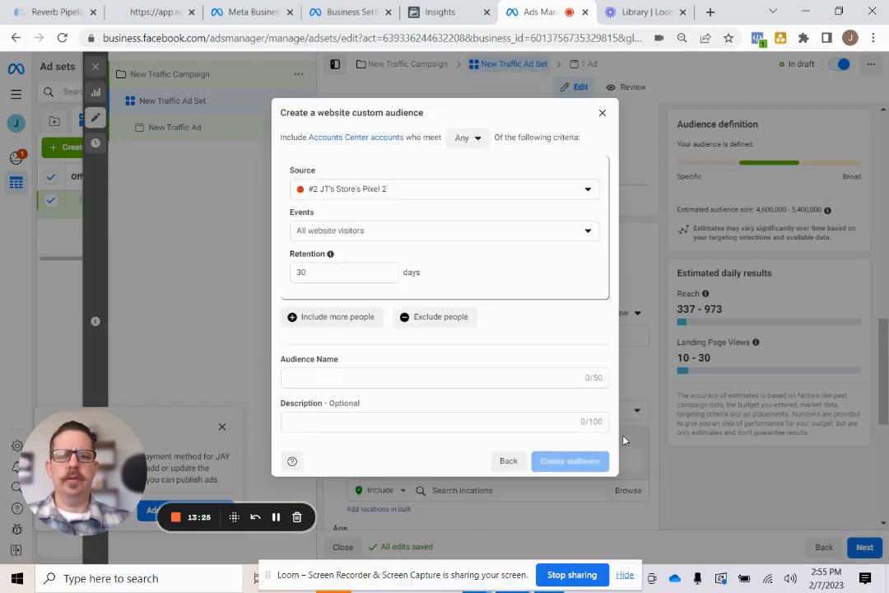
pyautogui.click(396, 192)
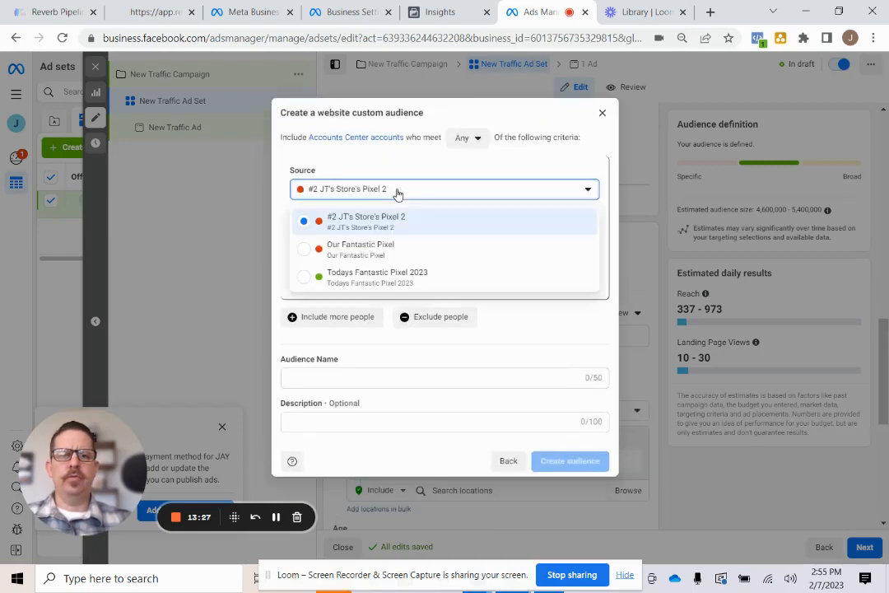
pyautogui.click(384, 277)
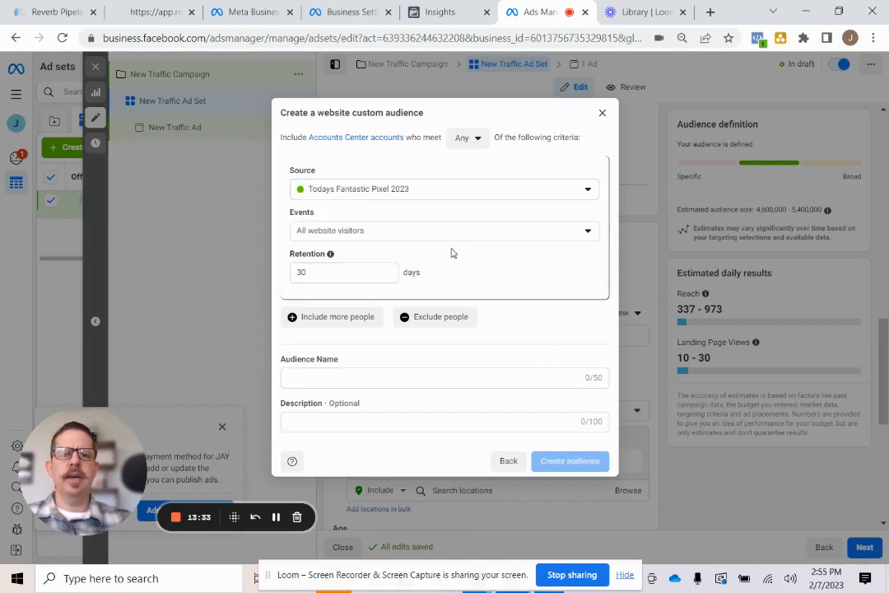
# Examine the event options that define which website visitors enter the custom audience
pyautogui.click(433, 237)
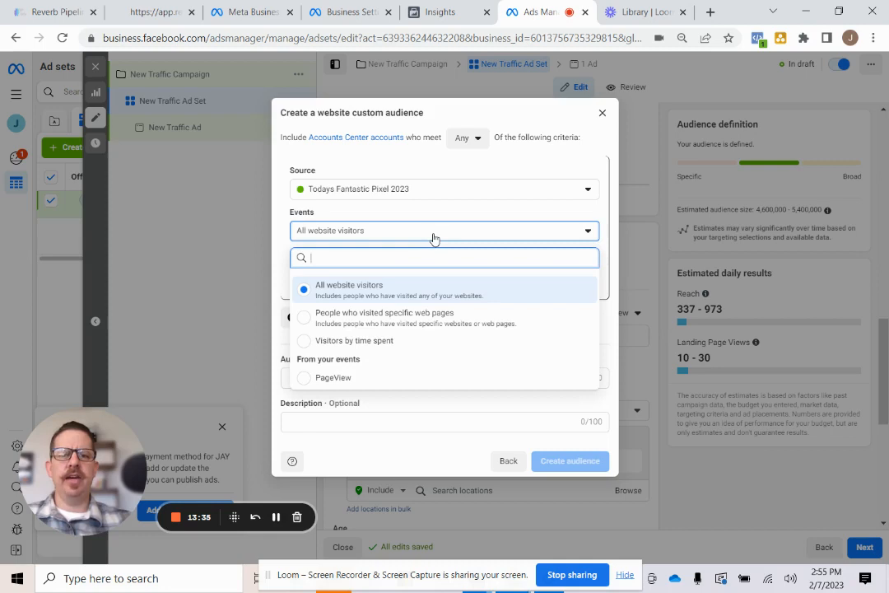
pyautogui.click(433, 237)
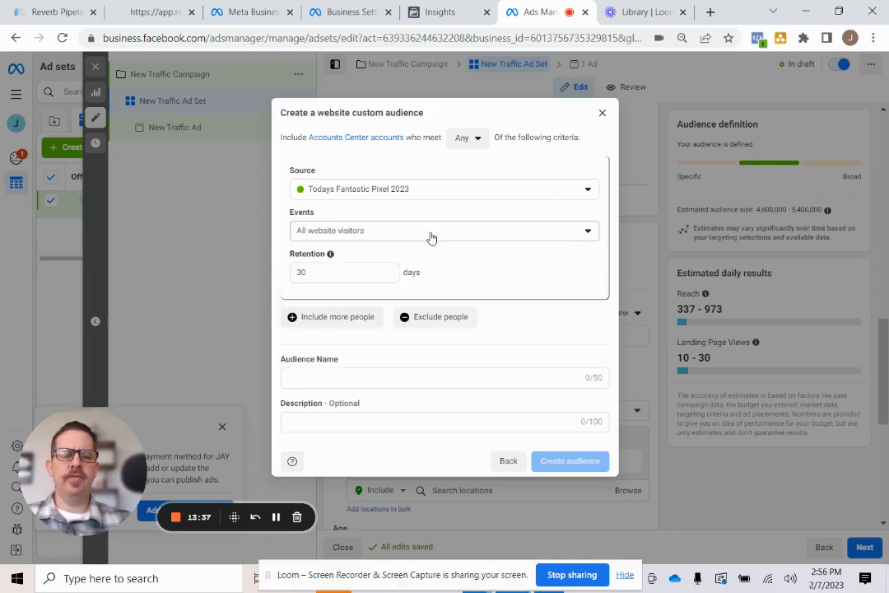
pyautogui.click(431, 238)
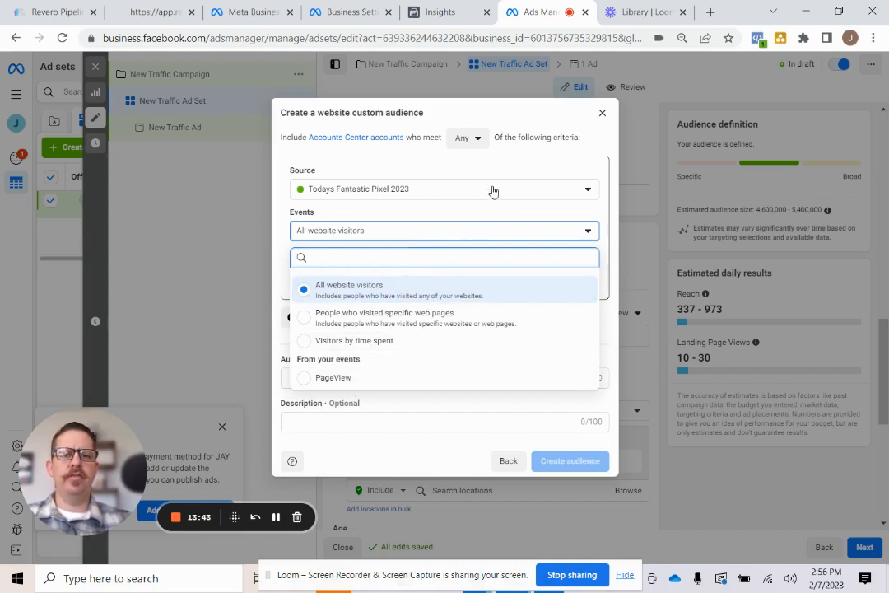
pyautogui.click(409, 231)
pyautogui.click(394, 234)
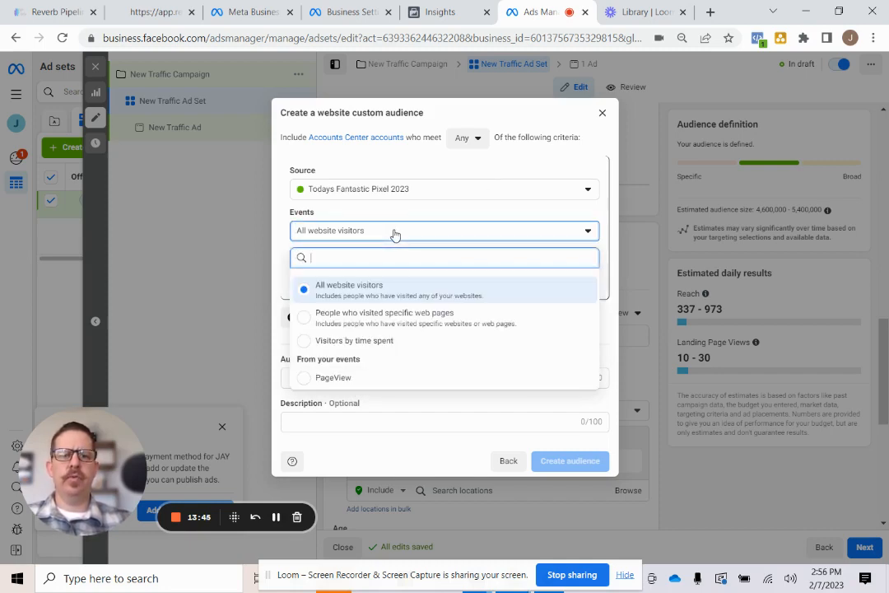
pyautogui.click(341, 169)
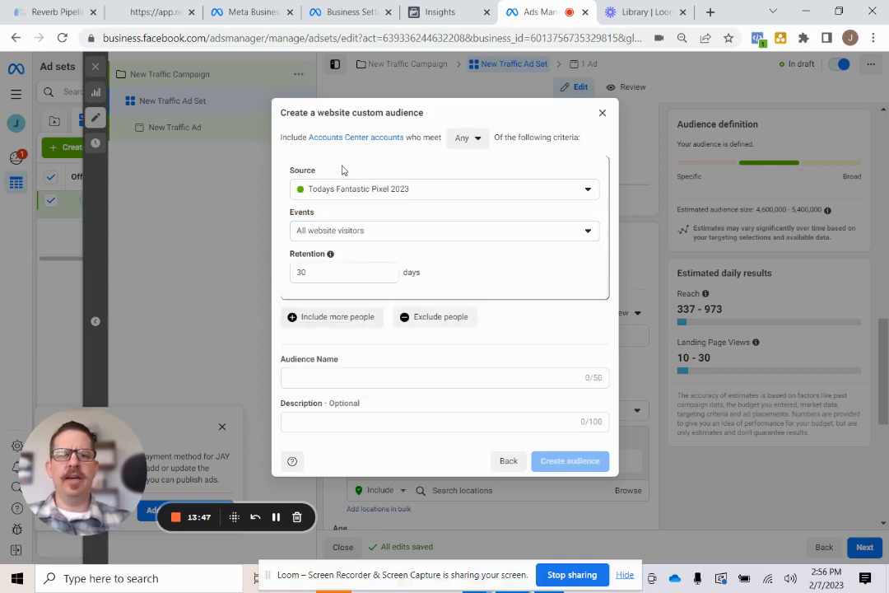
pyautogui.click(426, 238)
pyautogui.click(426, 237)
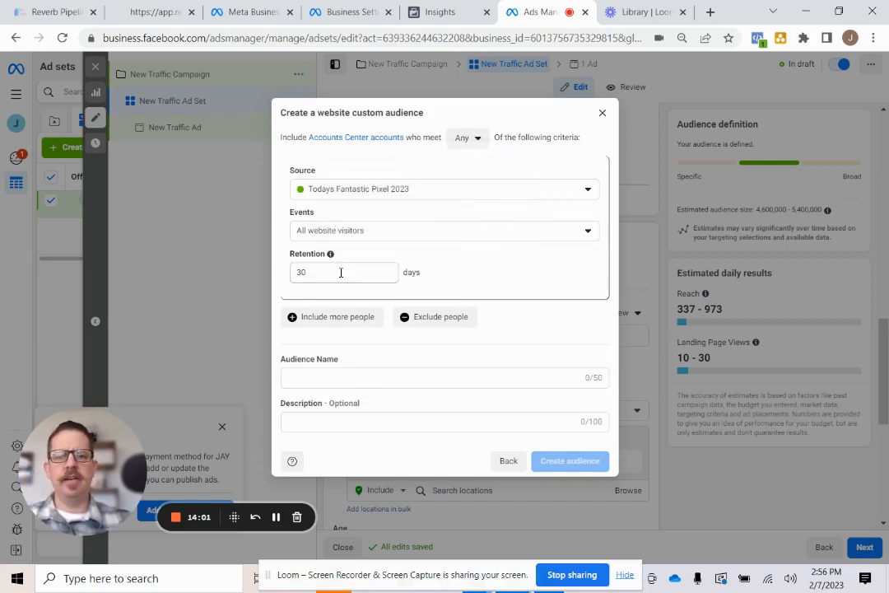
# Set the website custom audience's retention to 180 days
pyautogui.moveTo(331, 257)
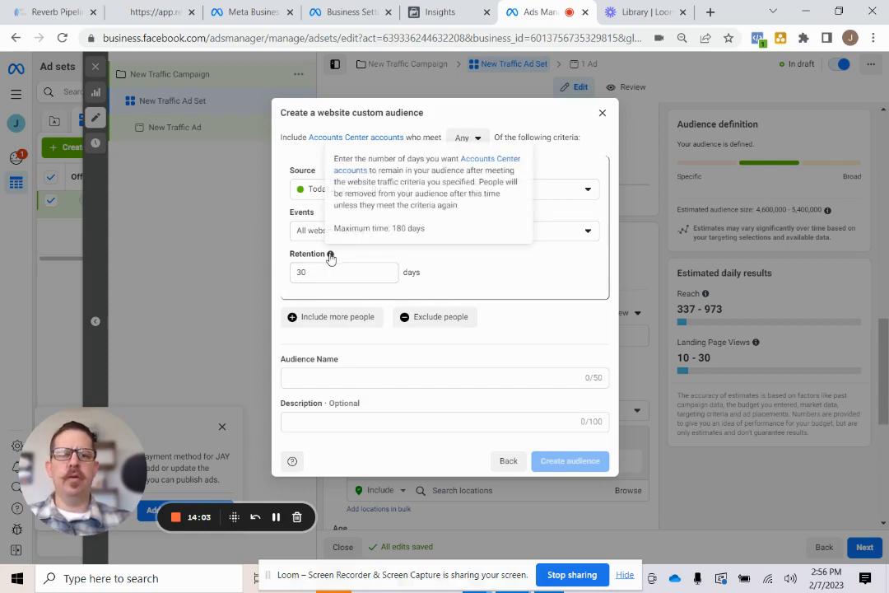
pyautogui.doubleClick(321, 276)
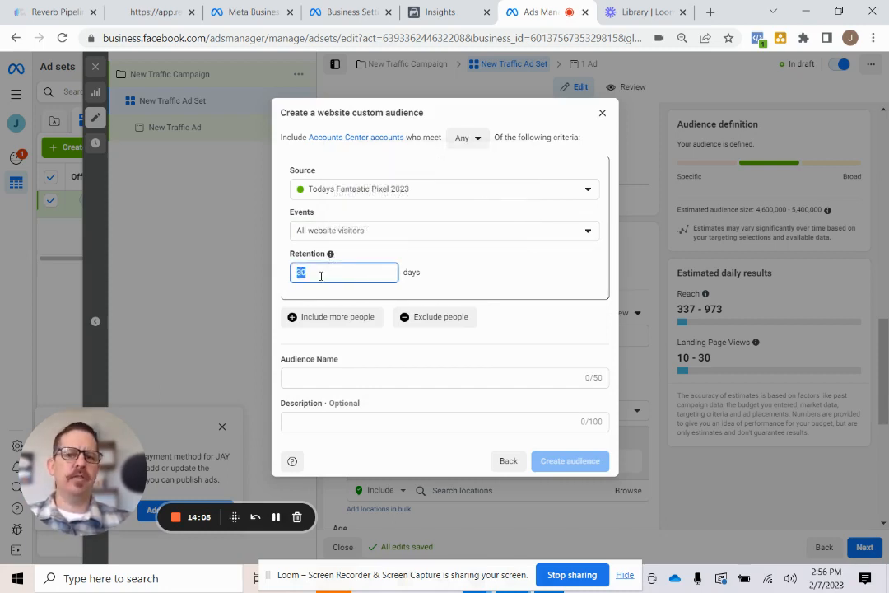
pyautogui.write('18')
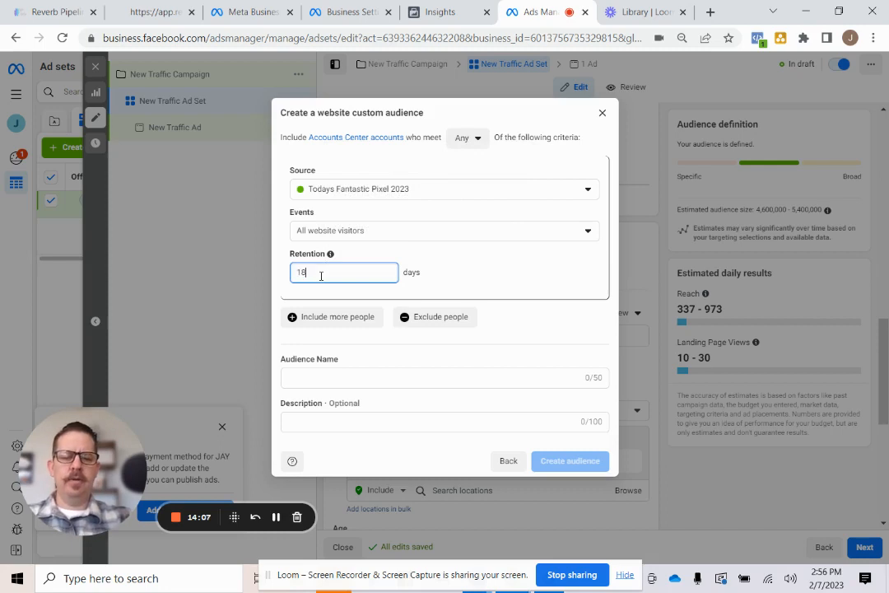
pyautogui.click(471, 283)
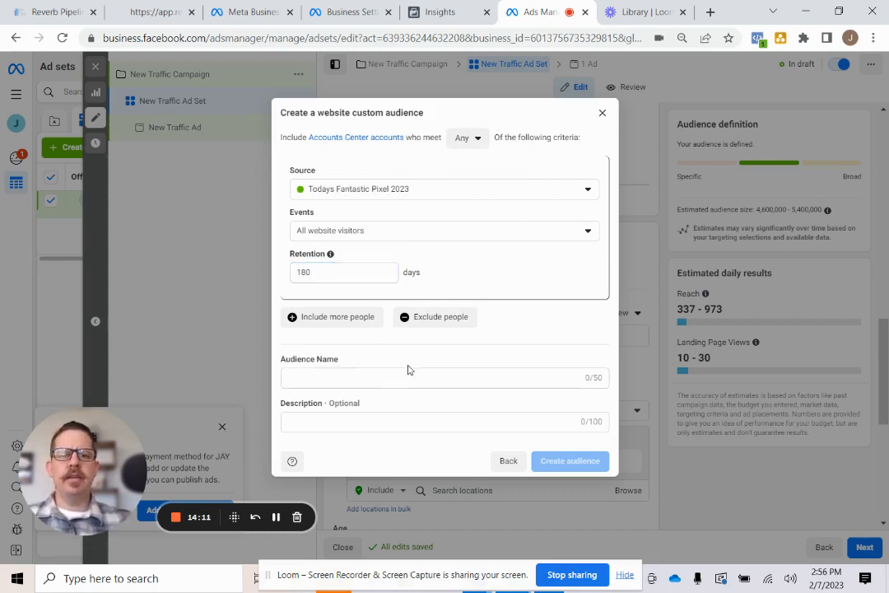
# Name the custom audience New Website Pixel 2023 and finish creating it for the ad set
pyautogui.click(321, 375)
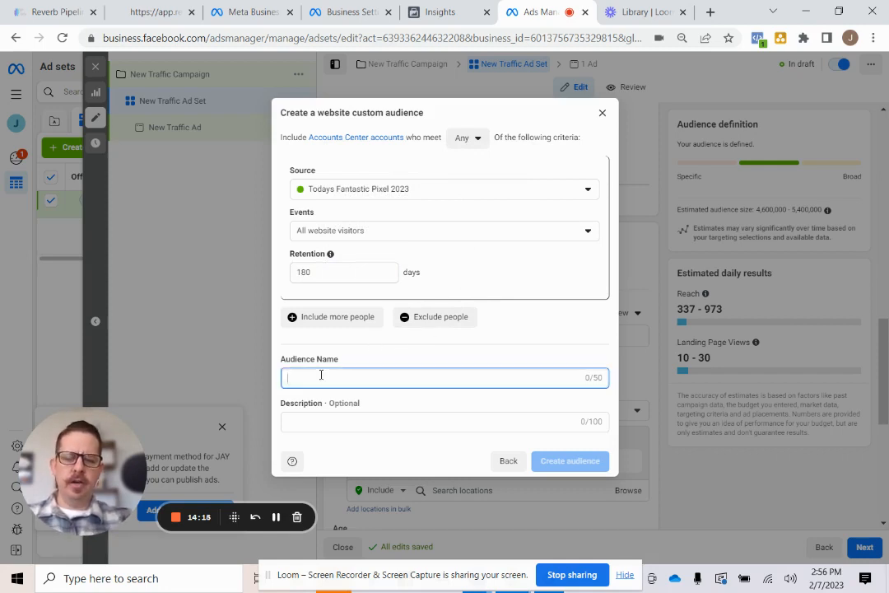
pyautogui.write('New Websuite Pixel 2023')
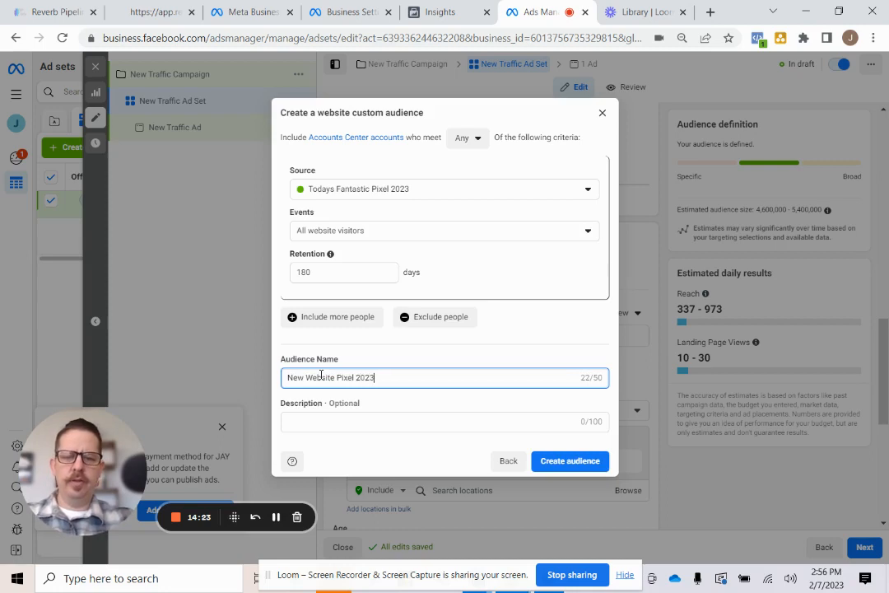
pyautogui.click(578, 466)
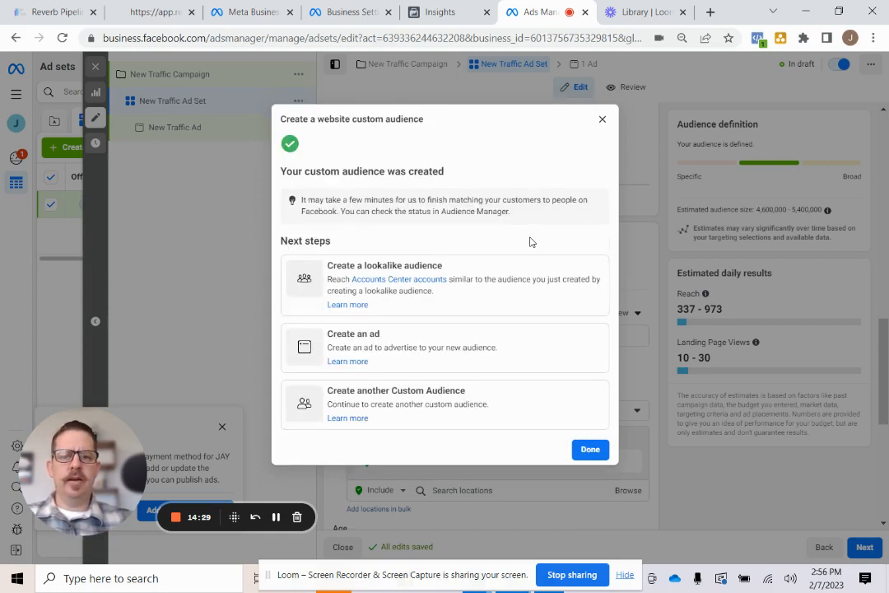
pyautogui.click(590, 451)
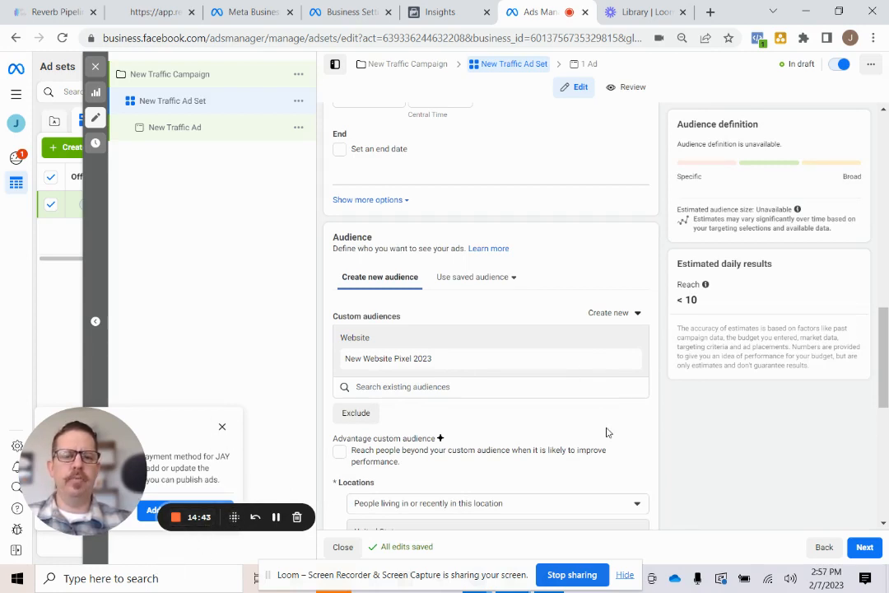
# Dismiss the payment method notice and replace Chicago, Illinois with United States as the ad set's audience location
pyautogui.click(222, 426)
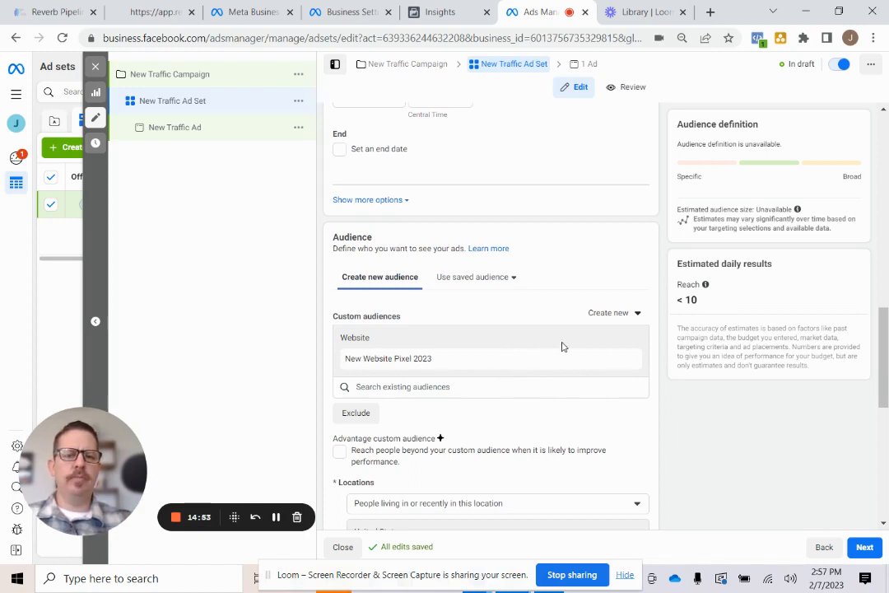
pyautogui.scroll(-1, 722, 446)
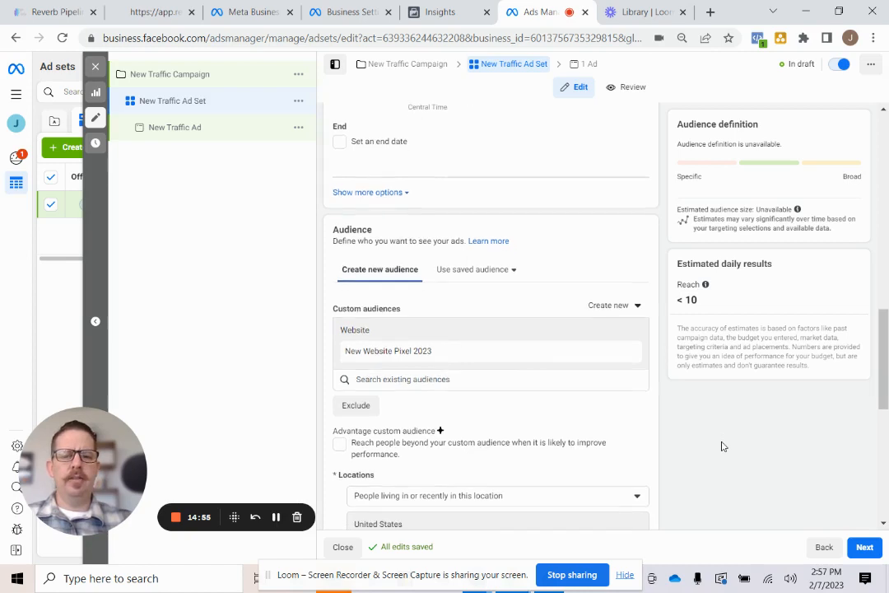
pyautogui.scroll(-3, 722, 446)
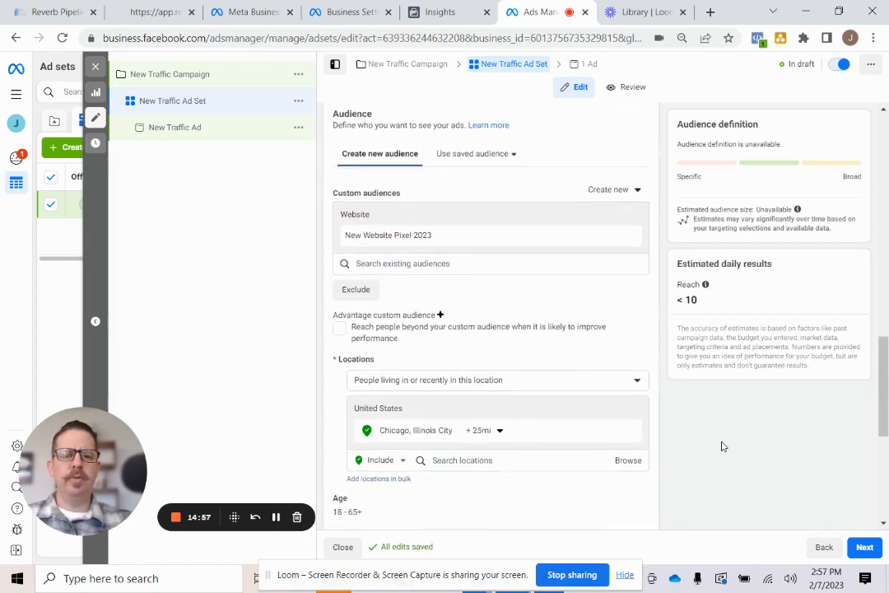
pyautogui.scroll(1, 721, 445)
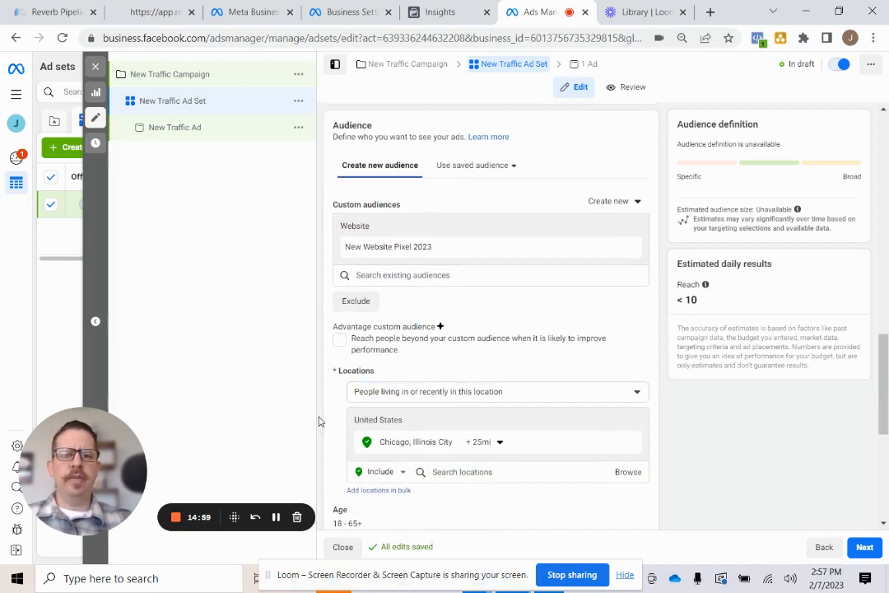
pyautogui.scroll(-2, 668, 467)
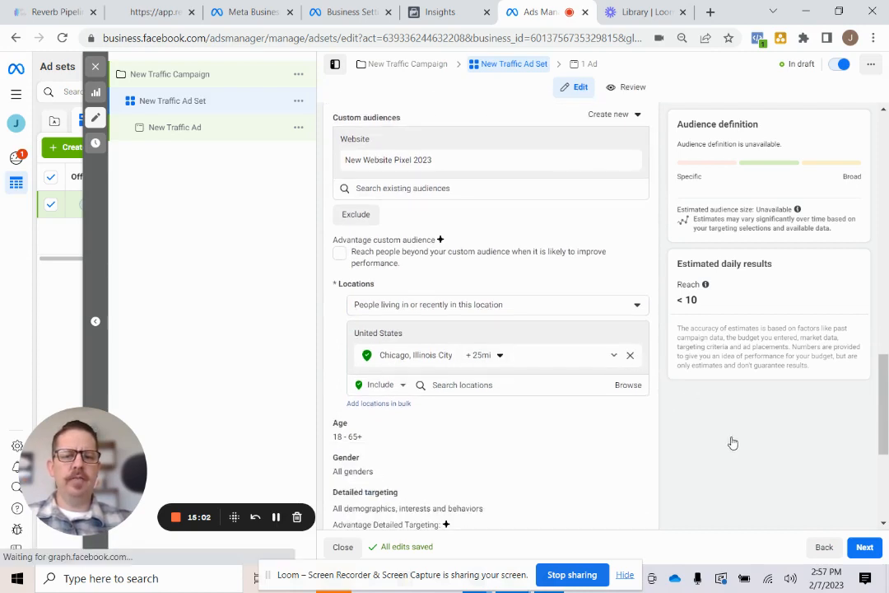
pyautogui.click(630, 355)
pyautogui.click(491, 333)
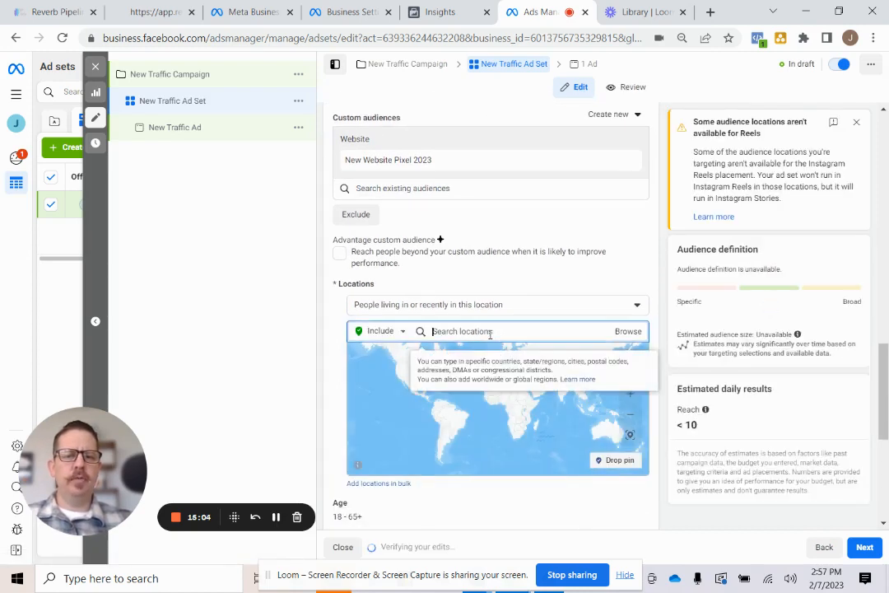
pyautogui.write('united states')
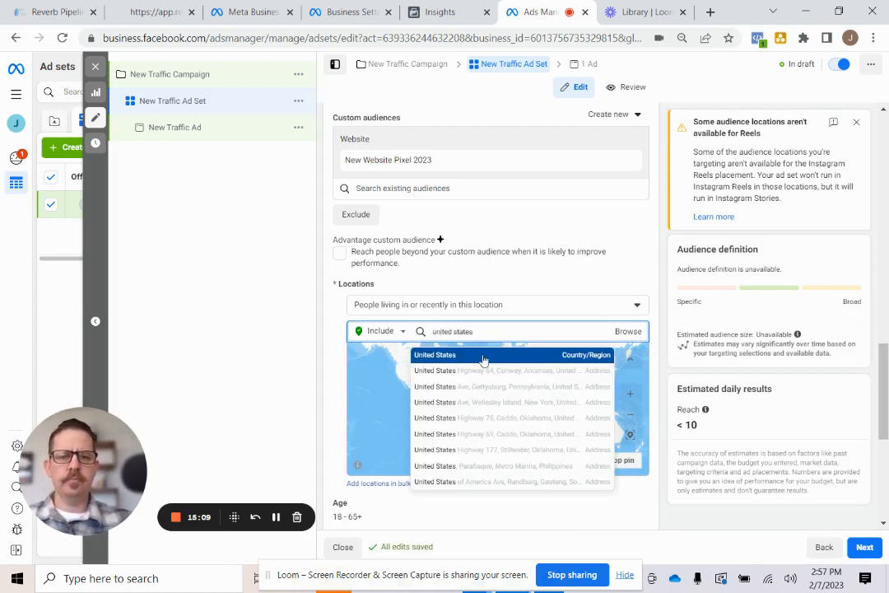
pyautogui.press('Return')
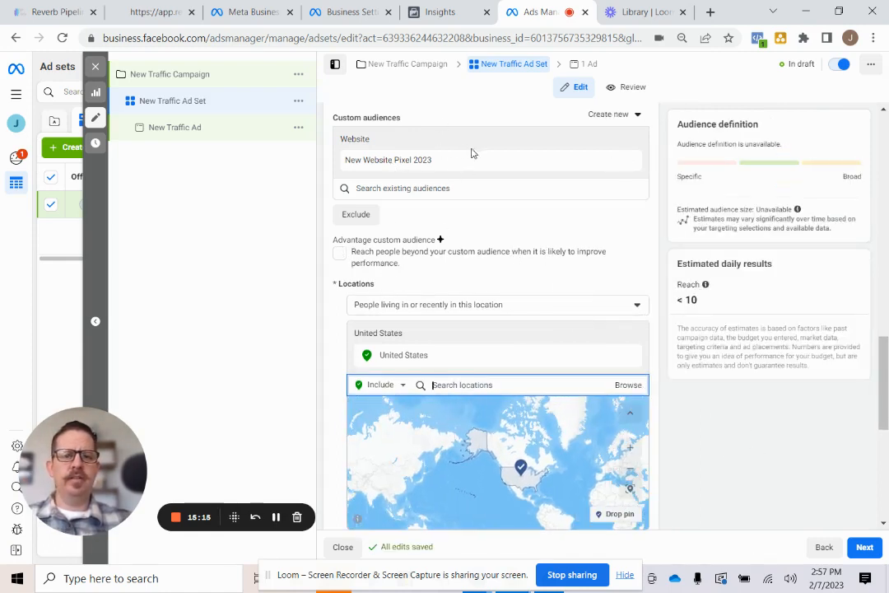
# Replace United States with California as the ad set's audience location
pyautogui.scroll(-1, 745, 449)
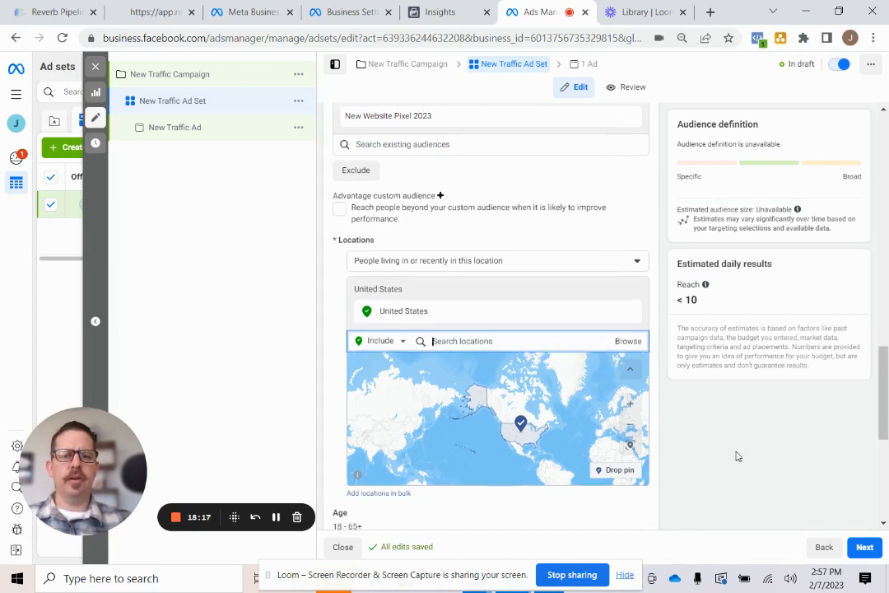
pyautogui.write('califor')
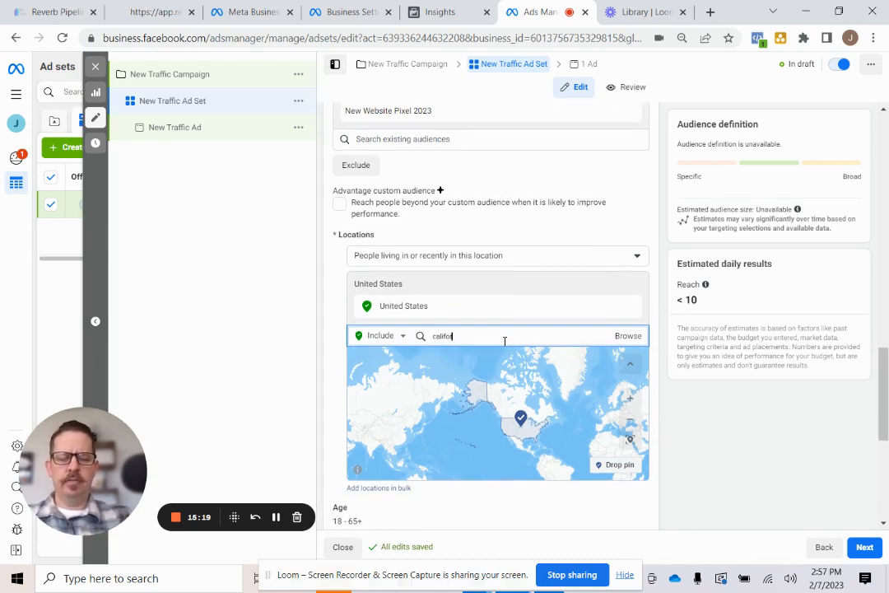
pyautogui.write('nia')
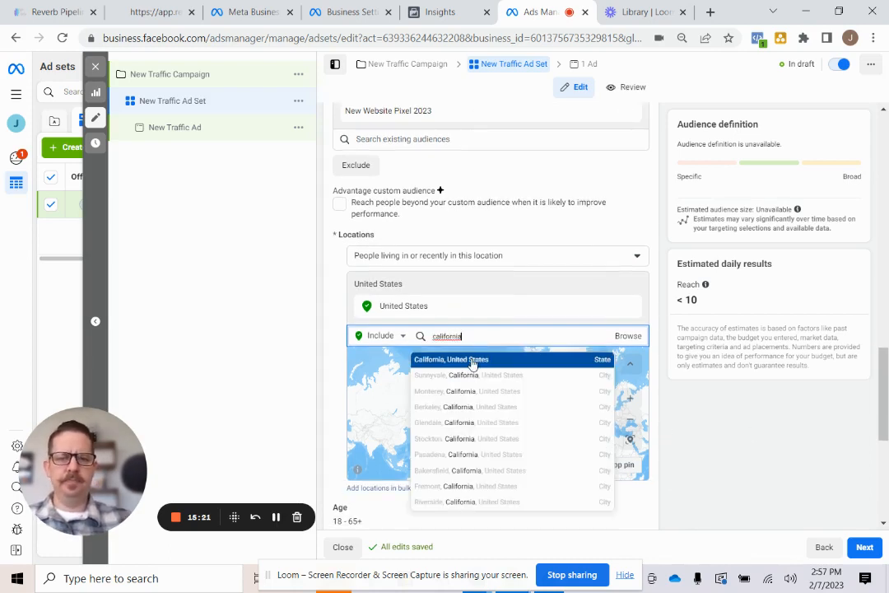
pyautogui.press('Return')
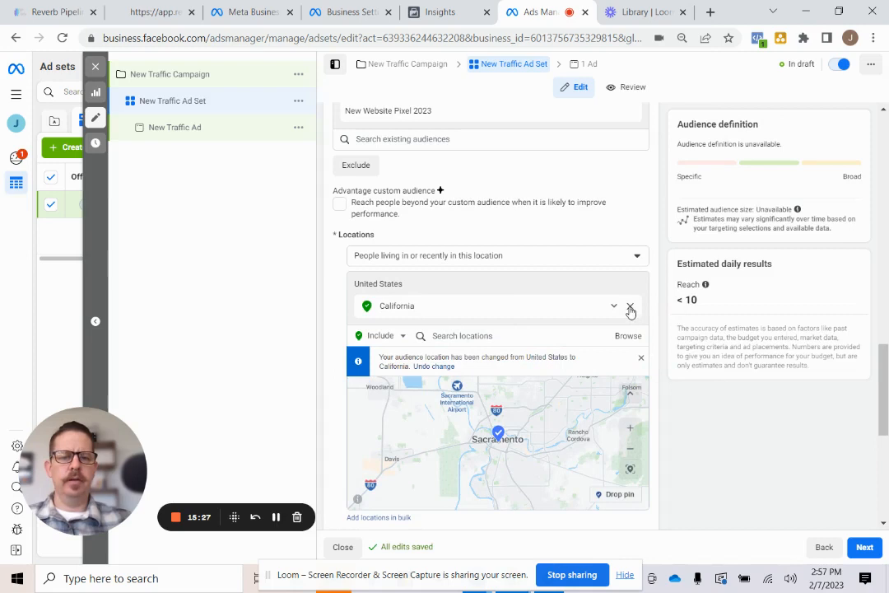
# Remove California from the audience locations and add the city of Dallas, Texas, United States
pyautogui.click(630, 309)
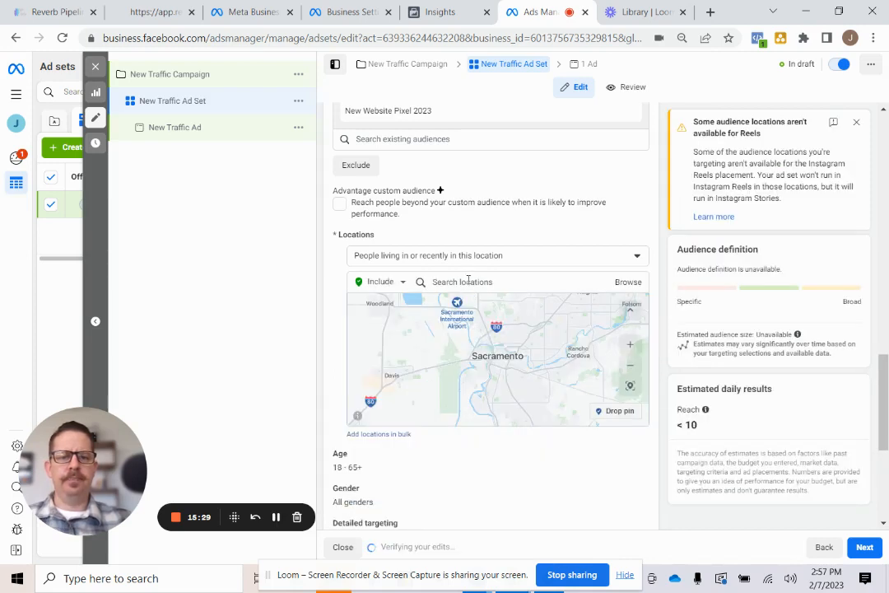
pyautogui.click(467, 280)
pyautogui.write('dallas')
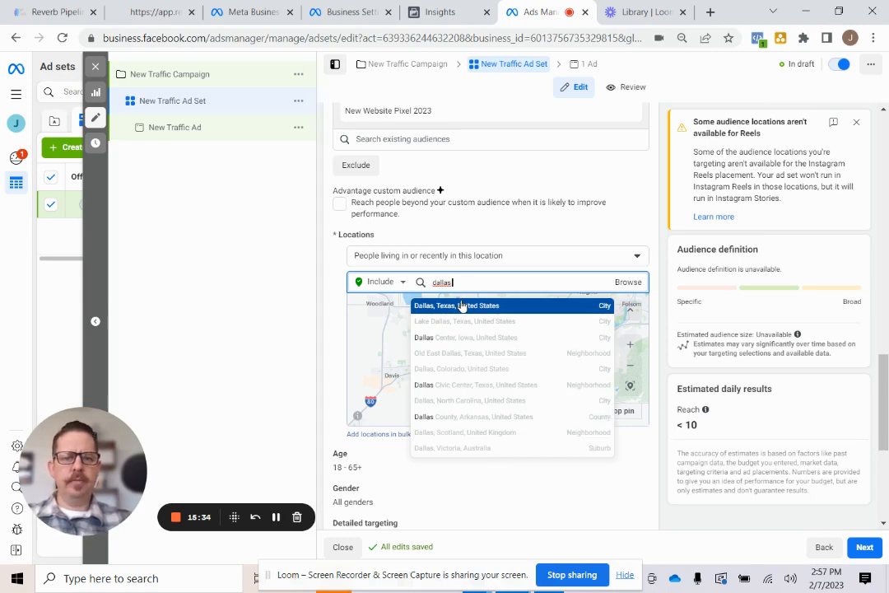
pyautogui.click(462, 307)
# Drop a location pin over Fort Worth on the ad set's audience map
pyautogui.scroll(-1, 735, 449)
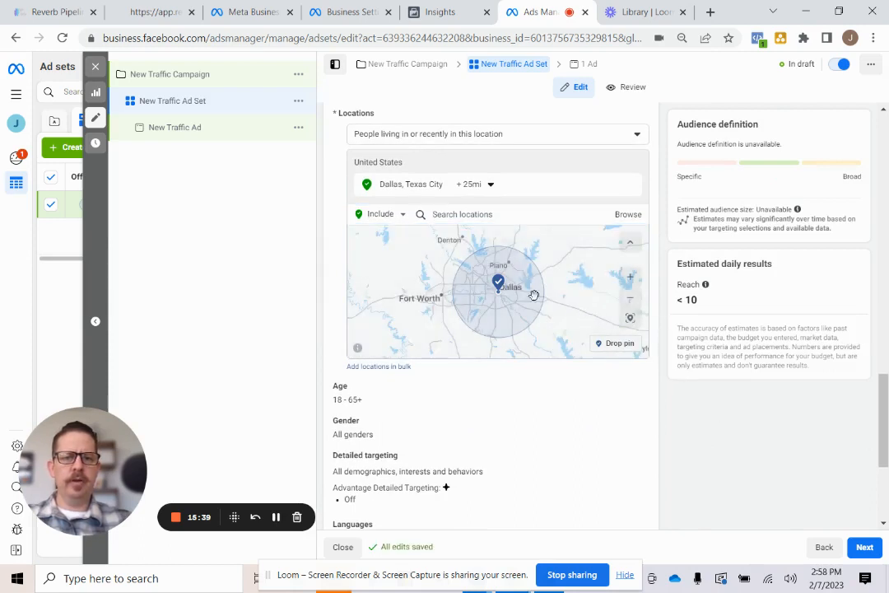
pyautogui.moveTo(577, 308); pyautogui.dragTo(599, 291)
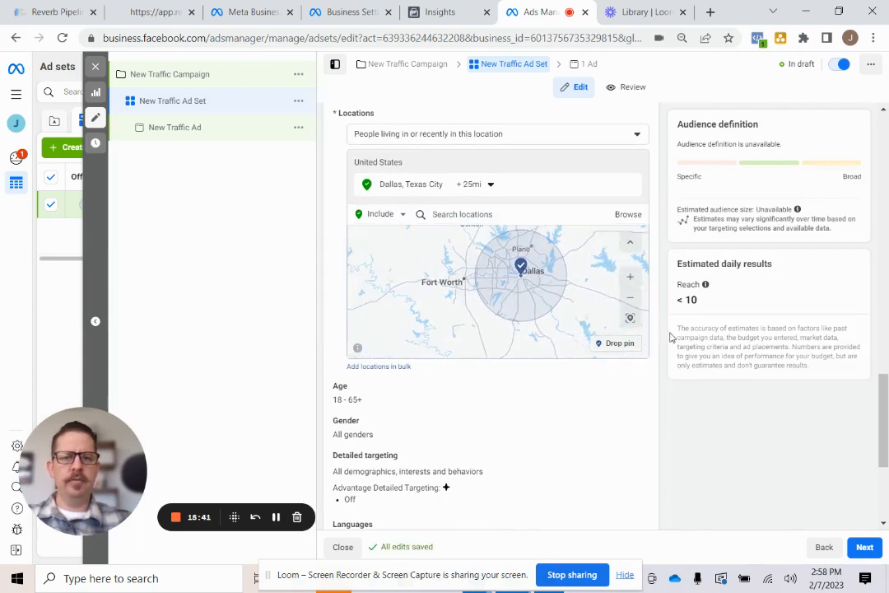
pyautogui.click(614, 343)
pyautogui.click(451, 284)
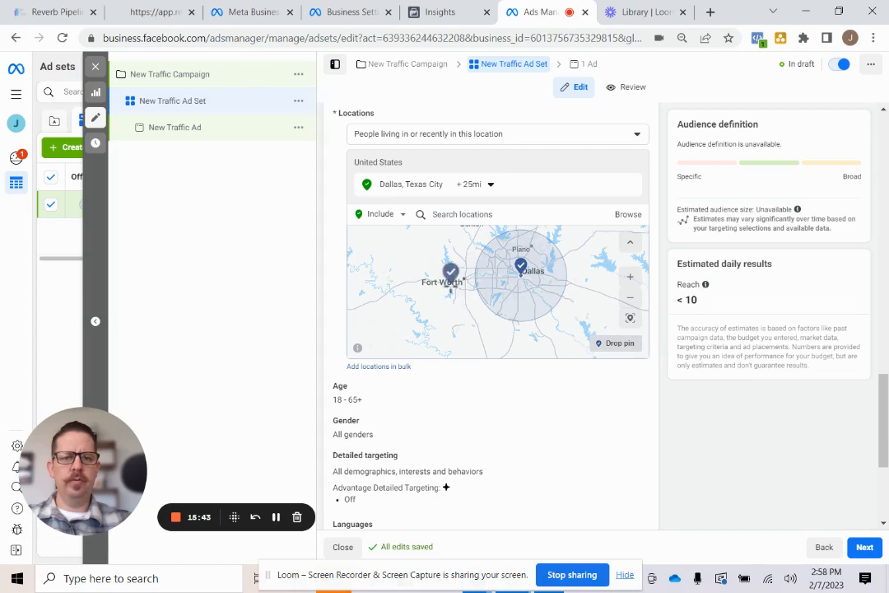
pyautogui.click(451, 286)
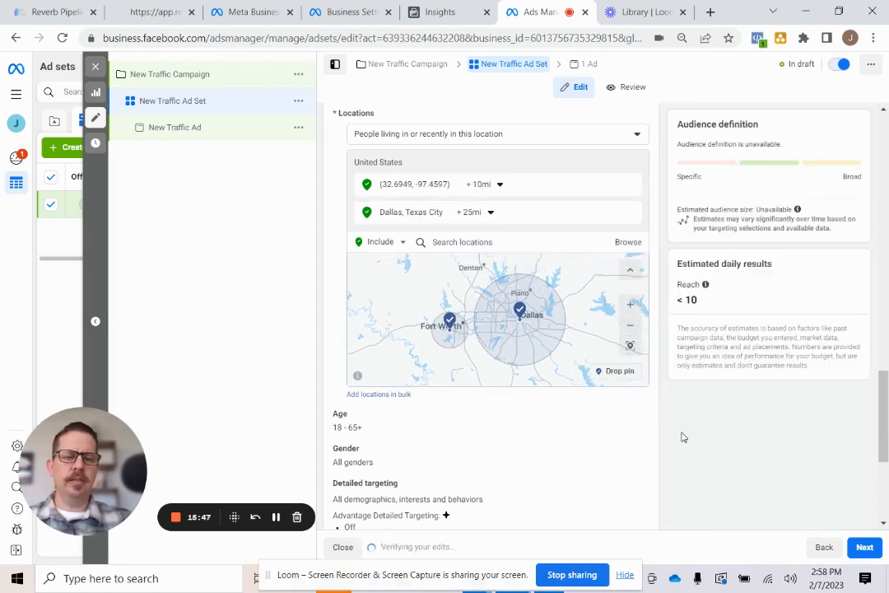
# Review the ad set's schedule, custom audience, locations, demographics and placement settings
pyautogui.scroll(2, 646, 409)
pyautogui.scroll(1, 646, 409)
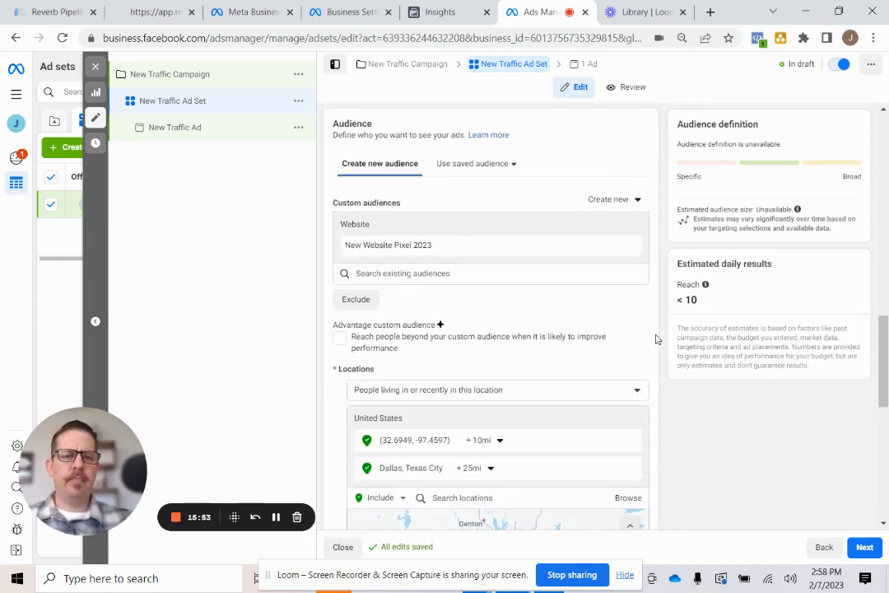
pyautogui.scroll(-1, 740, 465)
pyautogui.scroll(-6, 740, 464)
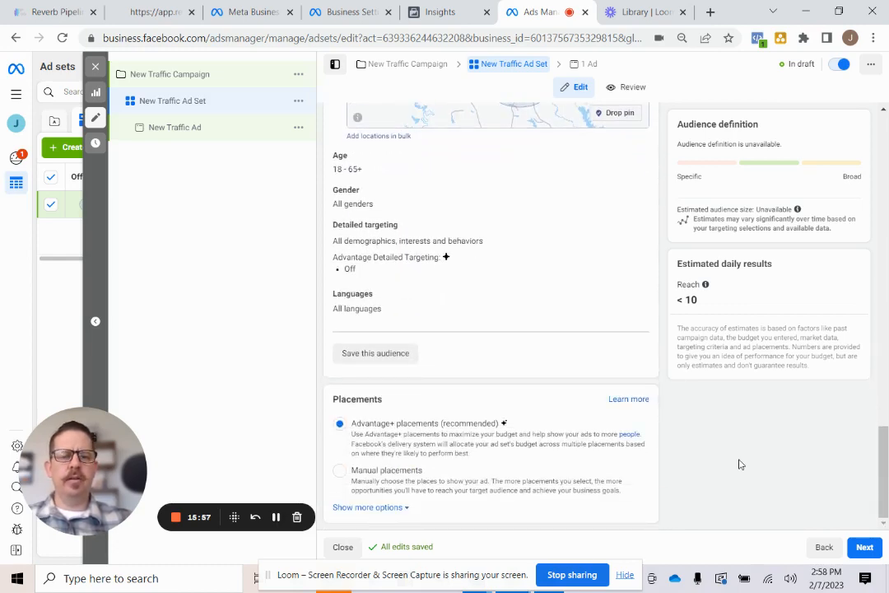
pyautogui.scroll(7, 740, 464)
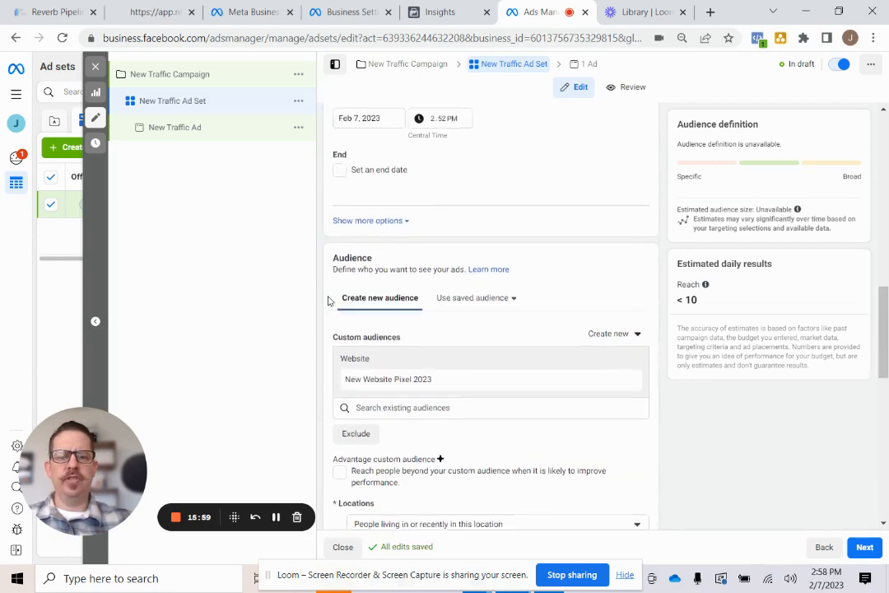
pyautogui.scroll(10, 328, 301)
pyautogui.scroll(-4, 327, 300)
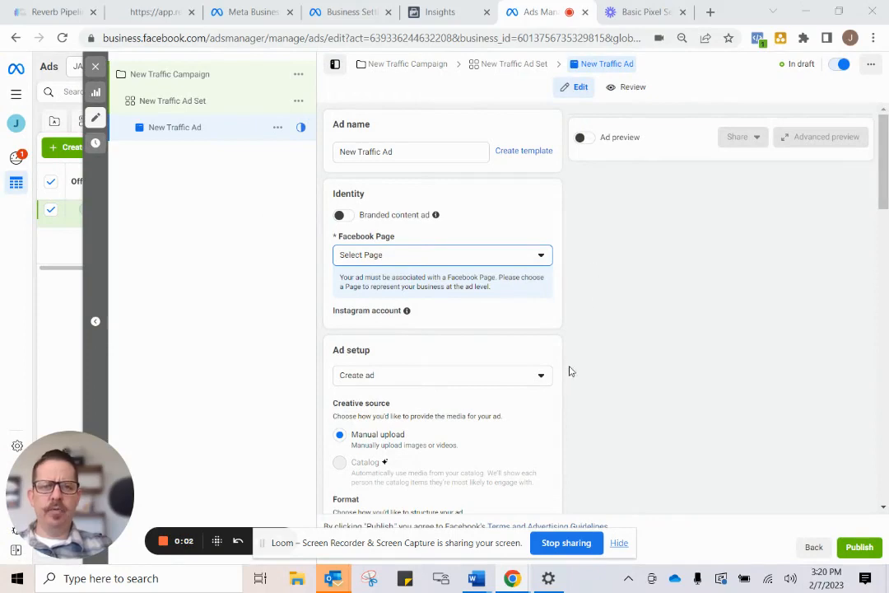
# Examine the New Traffic Ad's Tracking section and the pixels available for Website Events
pyautogui.scroll(-5, 549, 303)
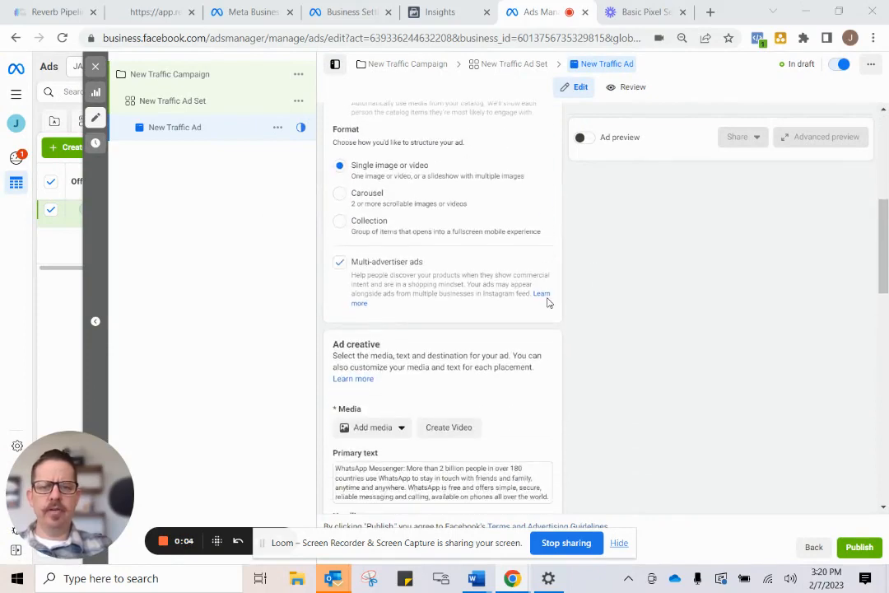
pyautogui.scroll(-10, 548, 303)
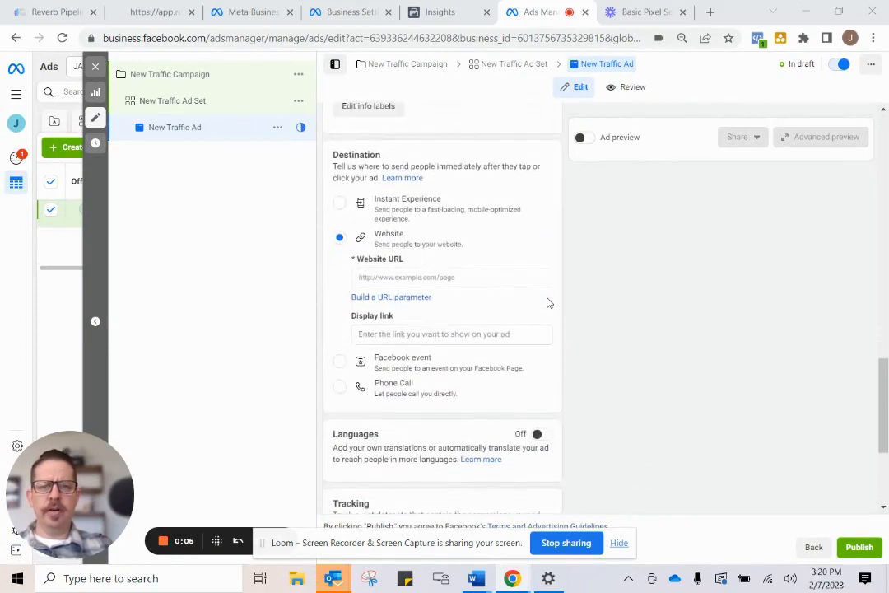
pyautogui.scroll(-4, 548, 303)
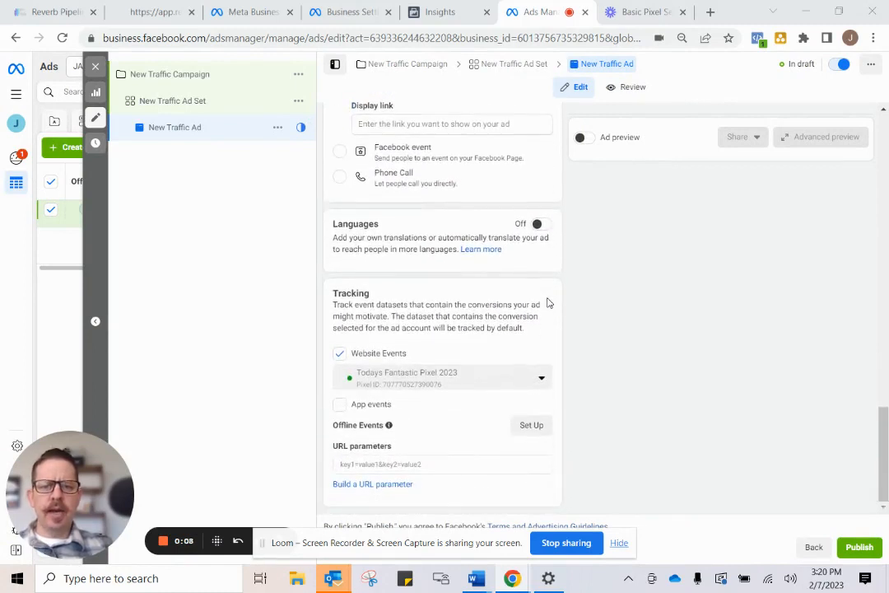
pyautogui.moveTo(333, 293); pyautogui.dragTo(371, 310)
pyautogui.click(372, 310)
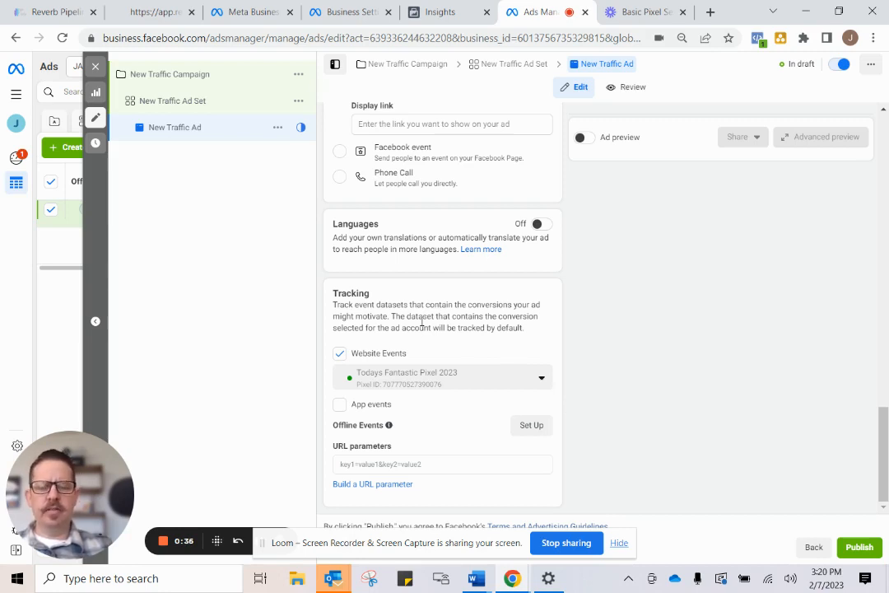
pyautogui.click(401, 377)
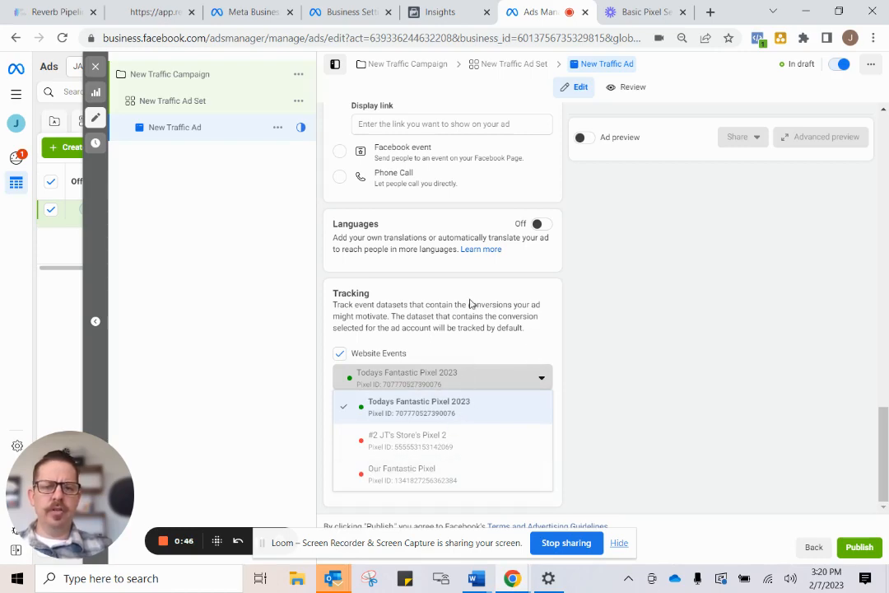
pyautogui.click(462, 324)
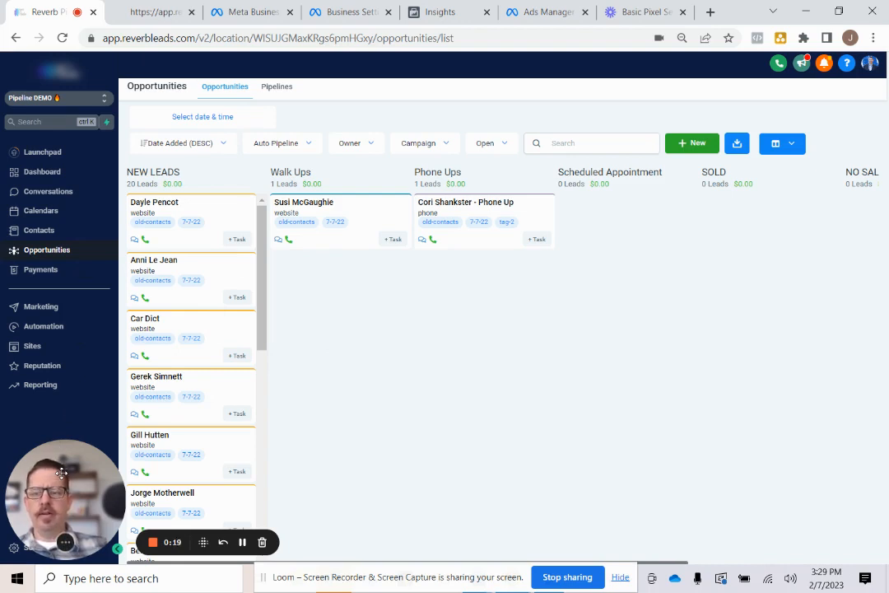
# Show the list of funnels under Sites in Reverb Pipeline
pyautogui.moveTo(61, 472); pyautogui.dragTo(819, 492)
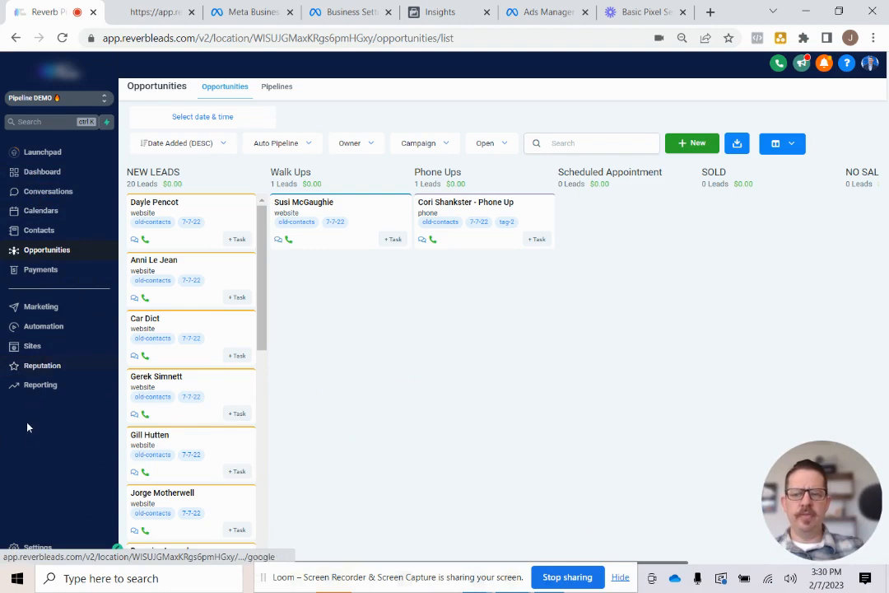
pyautogui.click(38, 346)
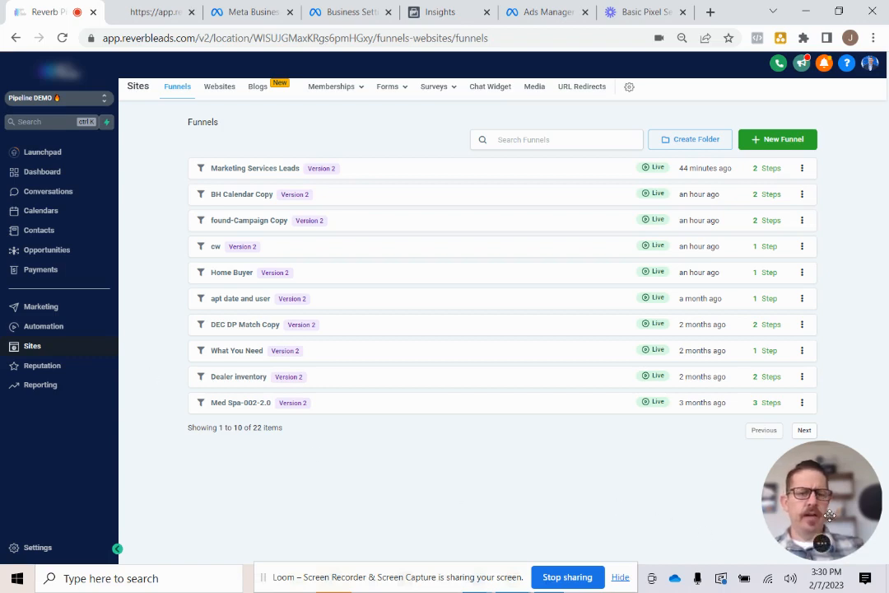
pyautogui.moveTo(829, 515); pyautogui.dragTo(37, 513)
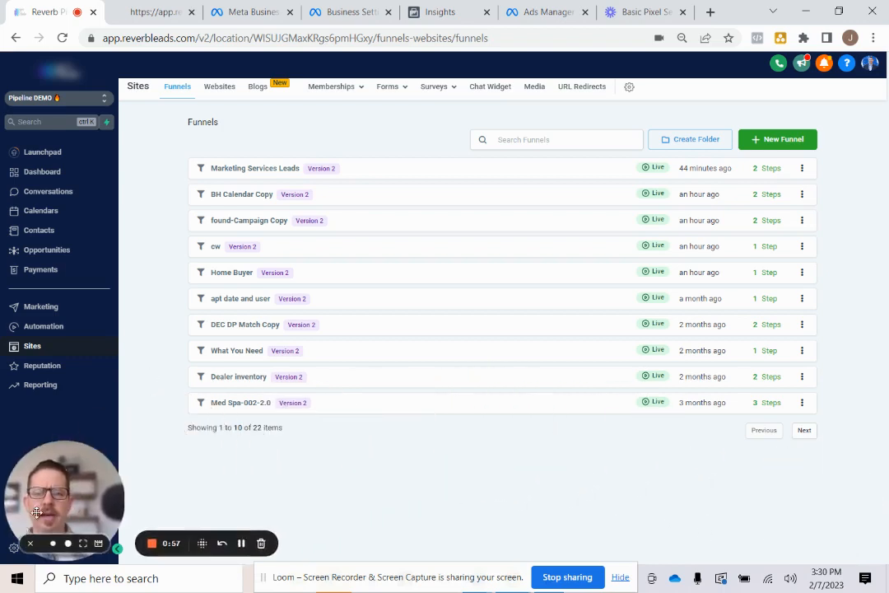